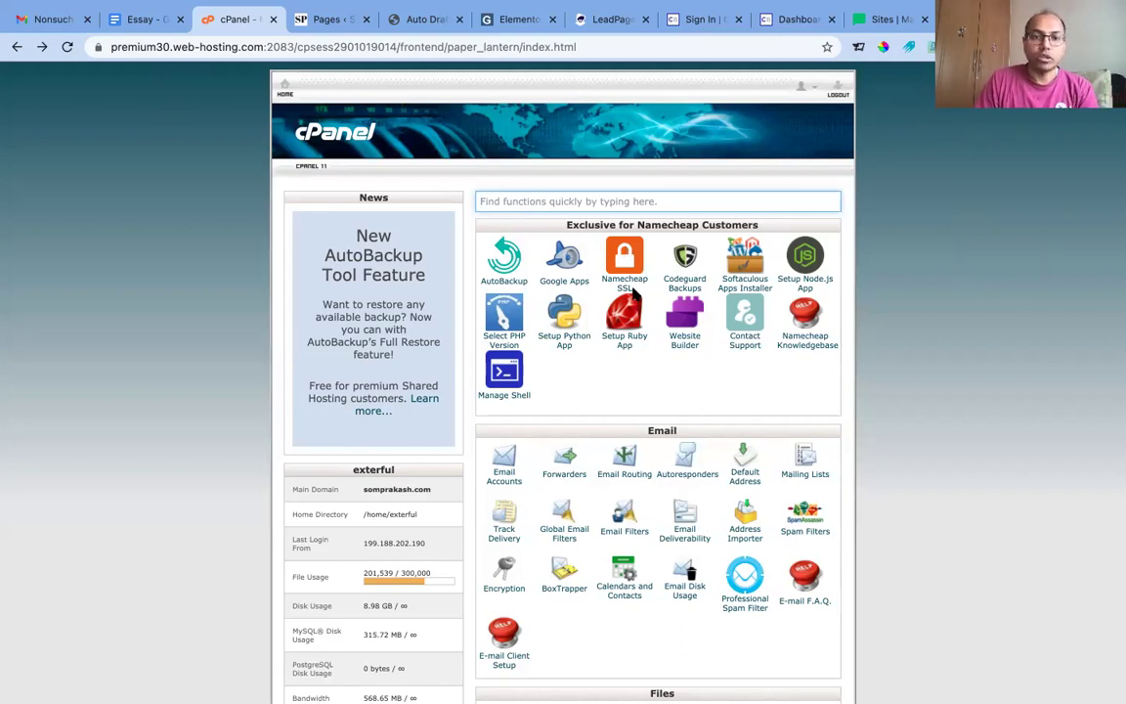
Open the Softaculous Apps Installer from the hosting control panel.
{"action": "scroll", "coordinate": [596, 300], "scroll_direction": "down", "scroll_amount": 1}
{"action": "scroll", "coordinate": [557, 301], "scroll_direction": "up", "scroll_amount": 1}
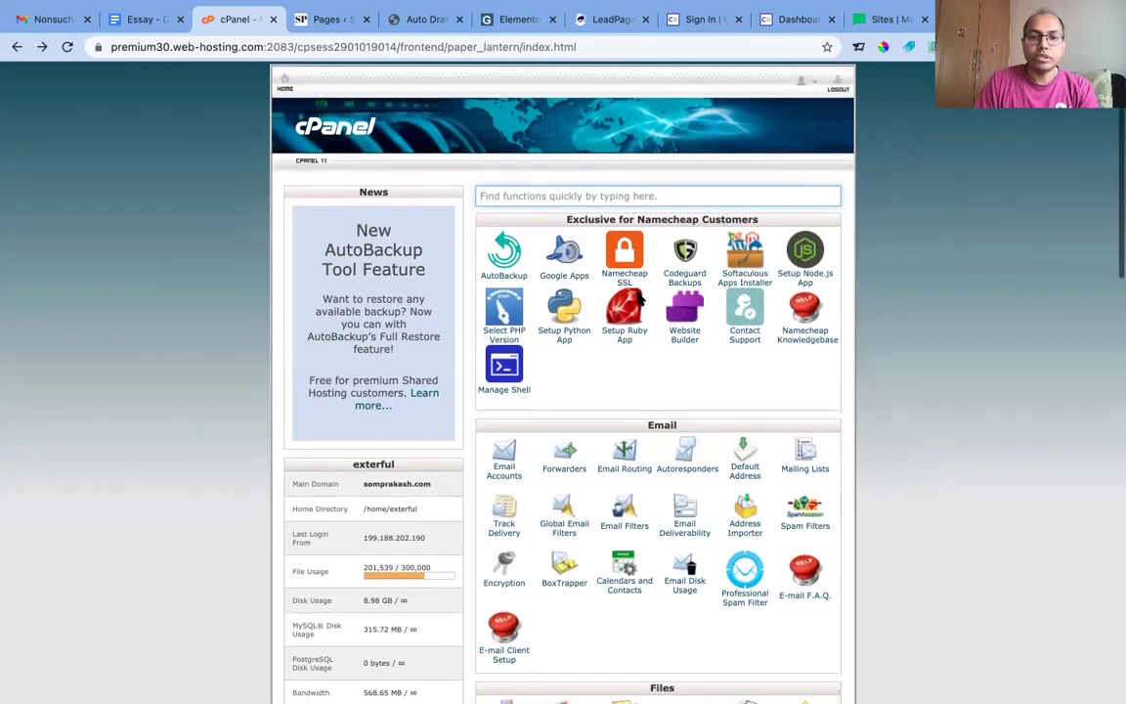
{"action": "scroll", "coordinate": [518, 302], "scroll_direction": "down", "scroll_amount": 1}
{"action": "scroll", "coordinate": [484, 304], "scroll_direction": "up", "scroll_amount": 1}
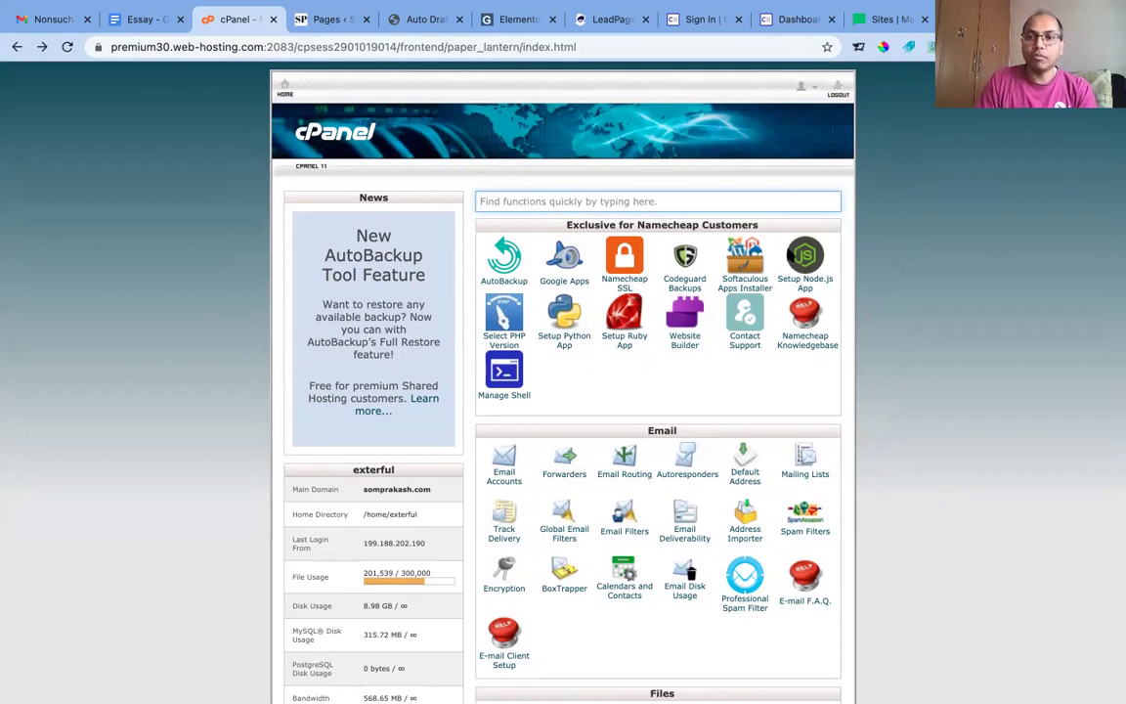
{"action": "left_click", "coordinate": [755, 267]}
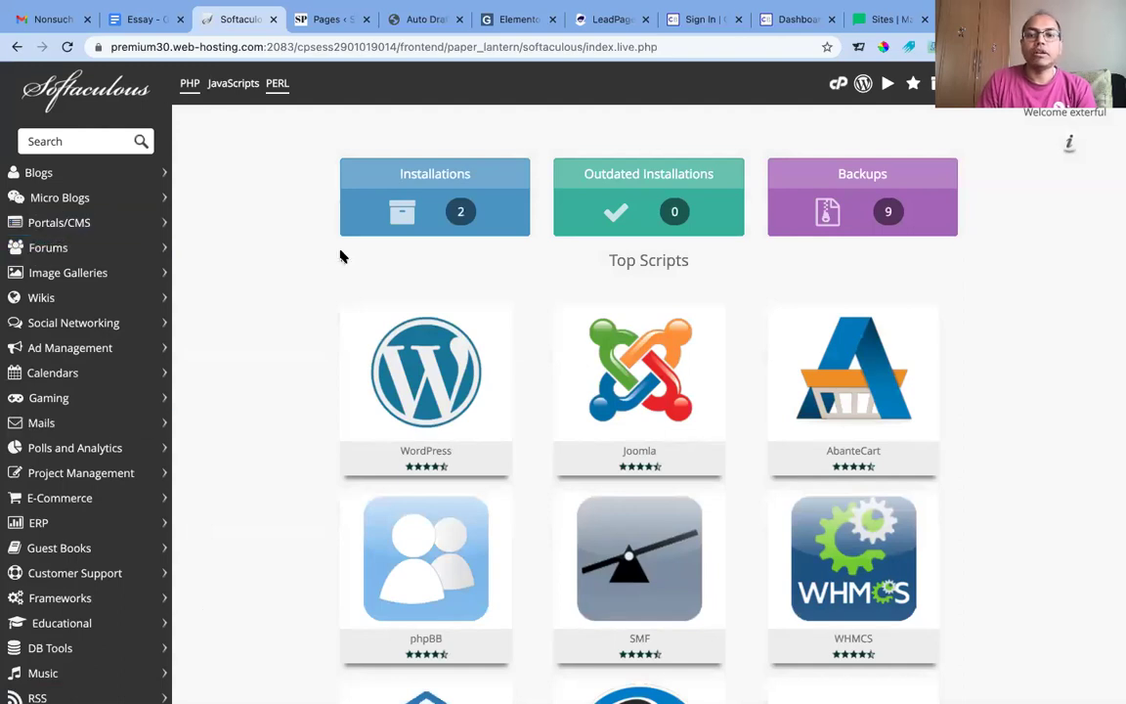
Look through the top scripts in Softaculous and open the WordPress installation.
{"action": "scroll", "coordinate": [821, 390], "scroll_direction": "down", "scroll_amount": 5}
{"action": "scroll", "coordinate": [807, 415], "scroll_direction": "up", "scroll_amount": 1}
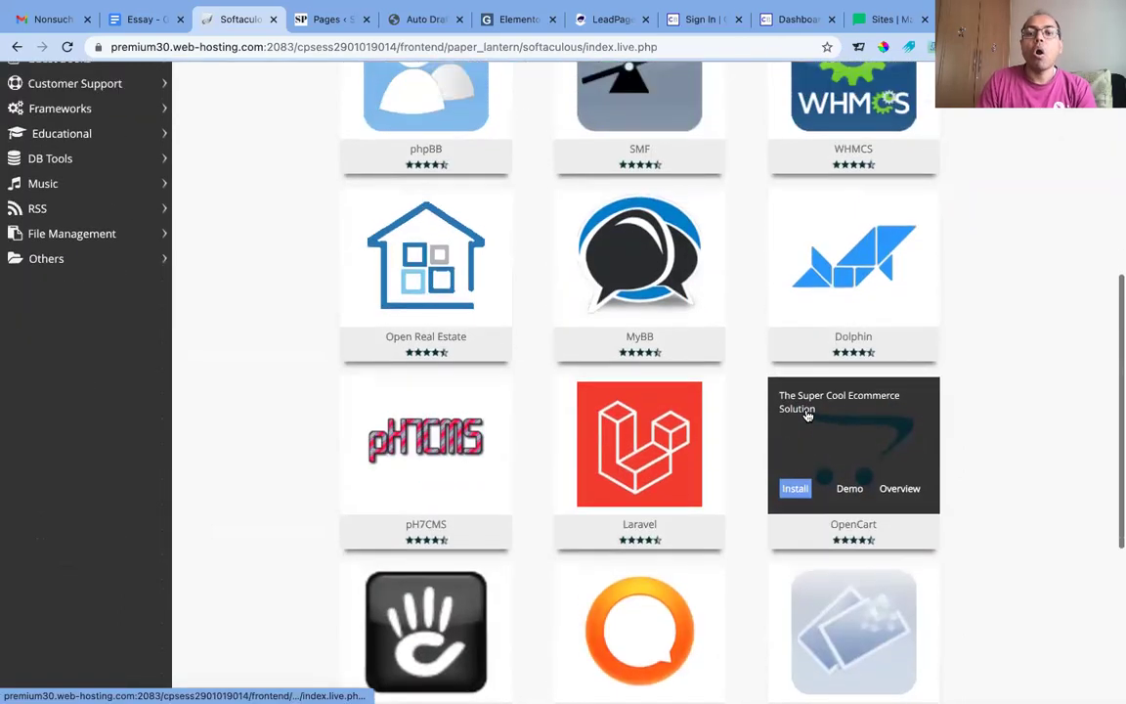
{"action": "scroll", "coordinate": [807, 415], "scroll_direction": "up", "scroll_amount": 5}
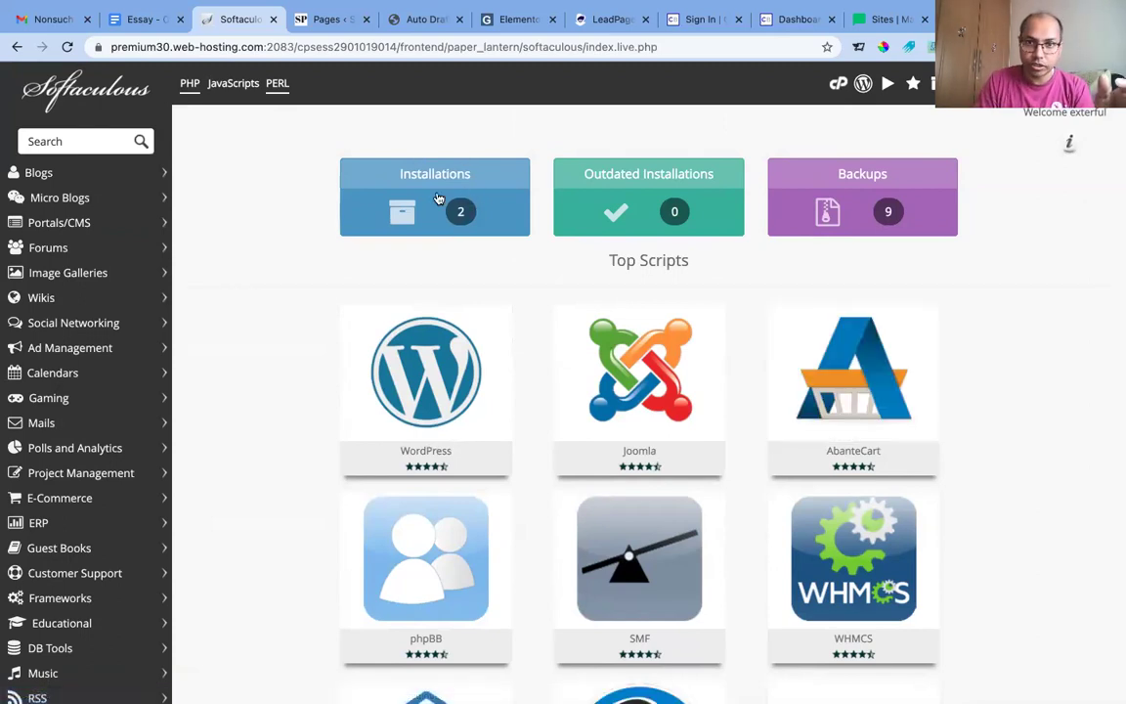
{"action": "mouse_move", "coordinate": [376, 386]}
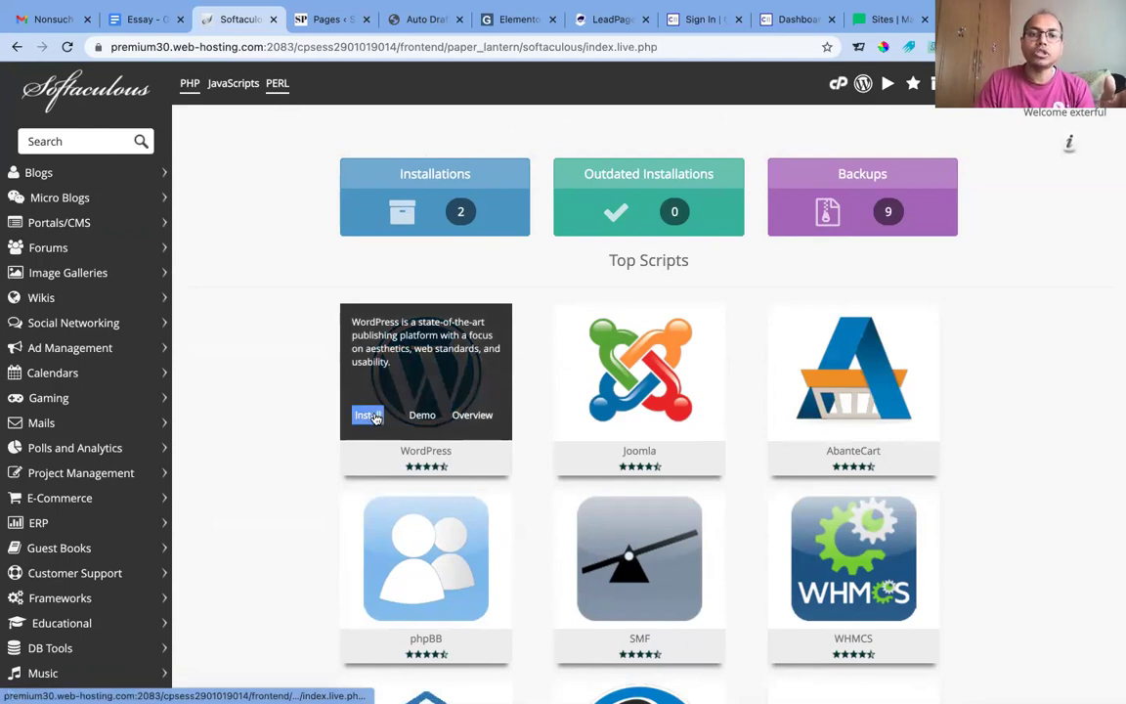
{"action": "left_click", "coordinate": [371, 419]}
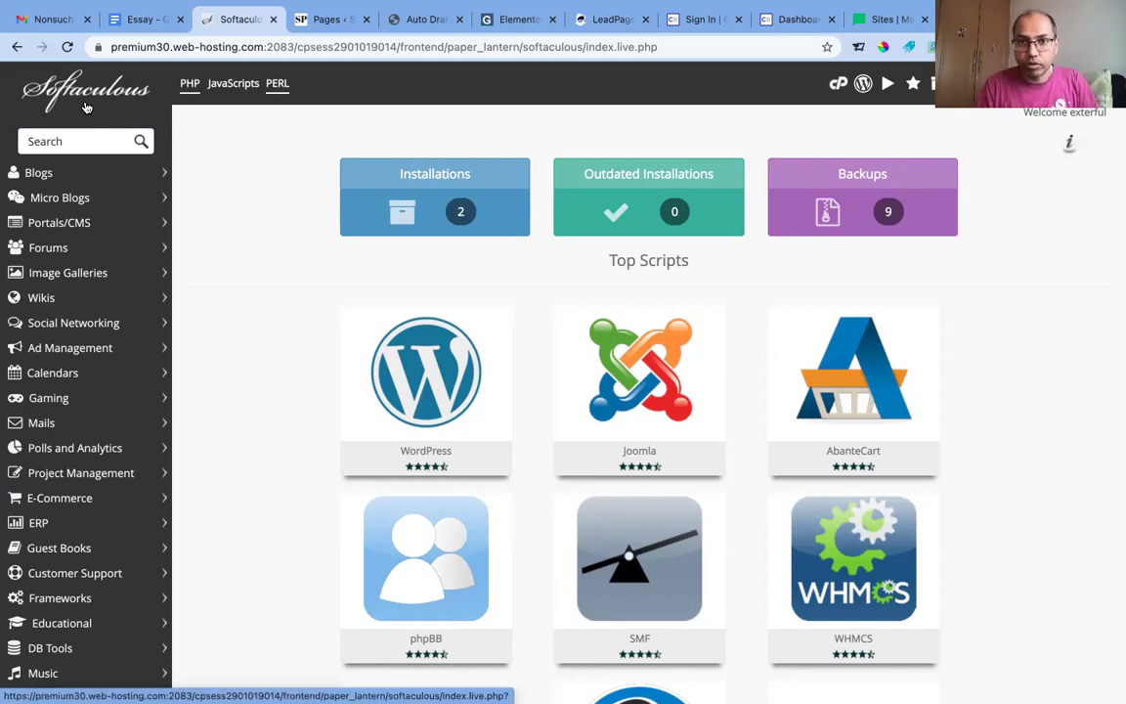
Switch to the WordPress admin's Pages list and look over the pages and available admin sections.
{"action": "mouse_move", "coordinate": [400, 5]}
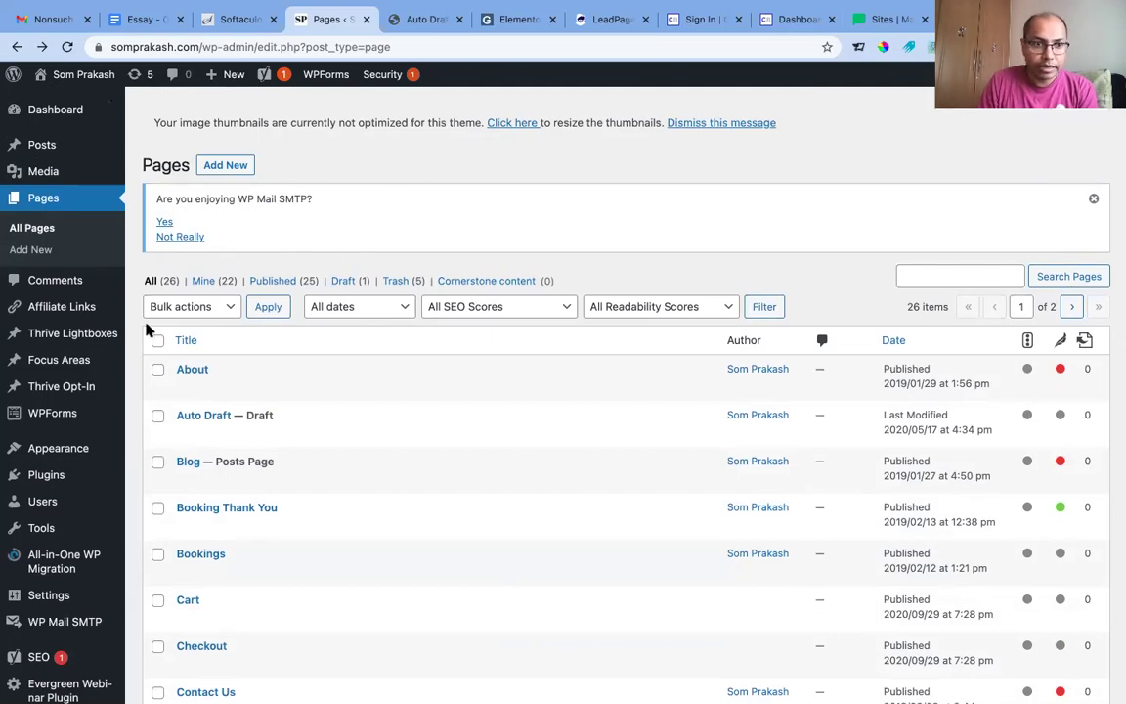
{"action": "scroll", "coordinate": [30, 459], "scroll_direction": "down", "scroll_amount": 3}
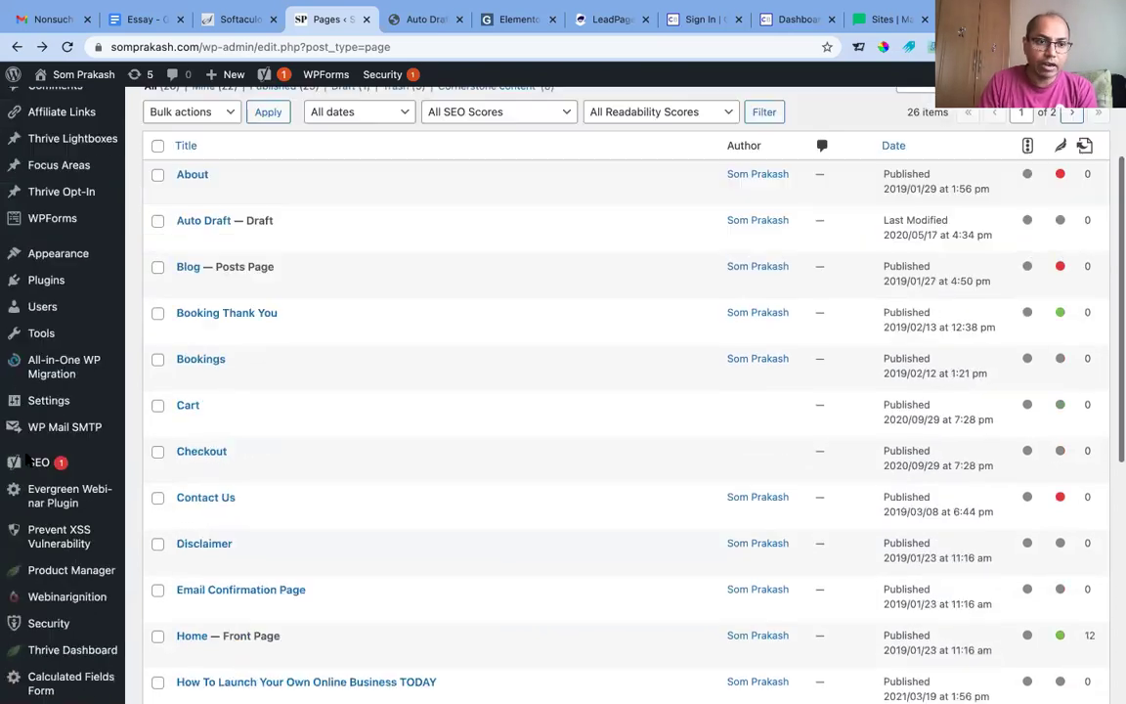
{"action": "scroll", "coordinate": [29, 459], "scroll_direction": "down", "scroll_amount": 3}
{"action": "scroll", "coordinate": [29, 460], "scroll_direction": "up", "scroll_amount": 6}
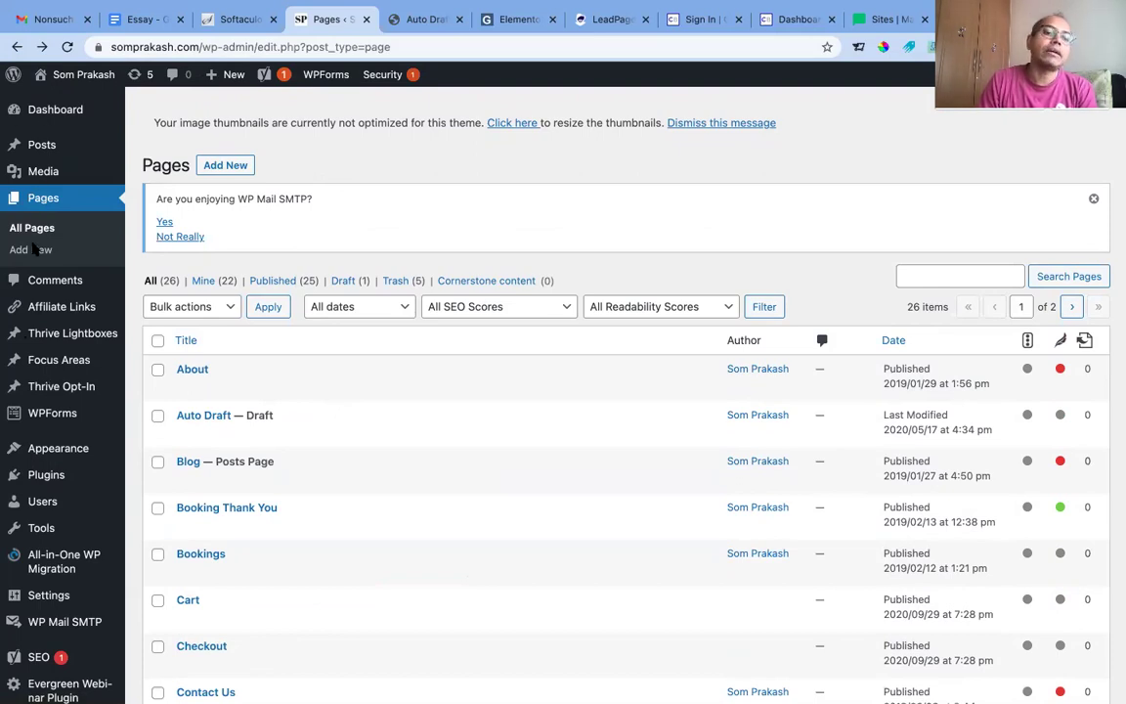
{"action": "scroll", "coordinate": [34, 400], "scroll_direction": "down", "scroll_amount": 2}
{"action": "scroll", "coordinate": [34, 401], "scroll_direction": "up", "scroll_amount": 2}
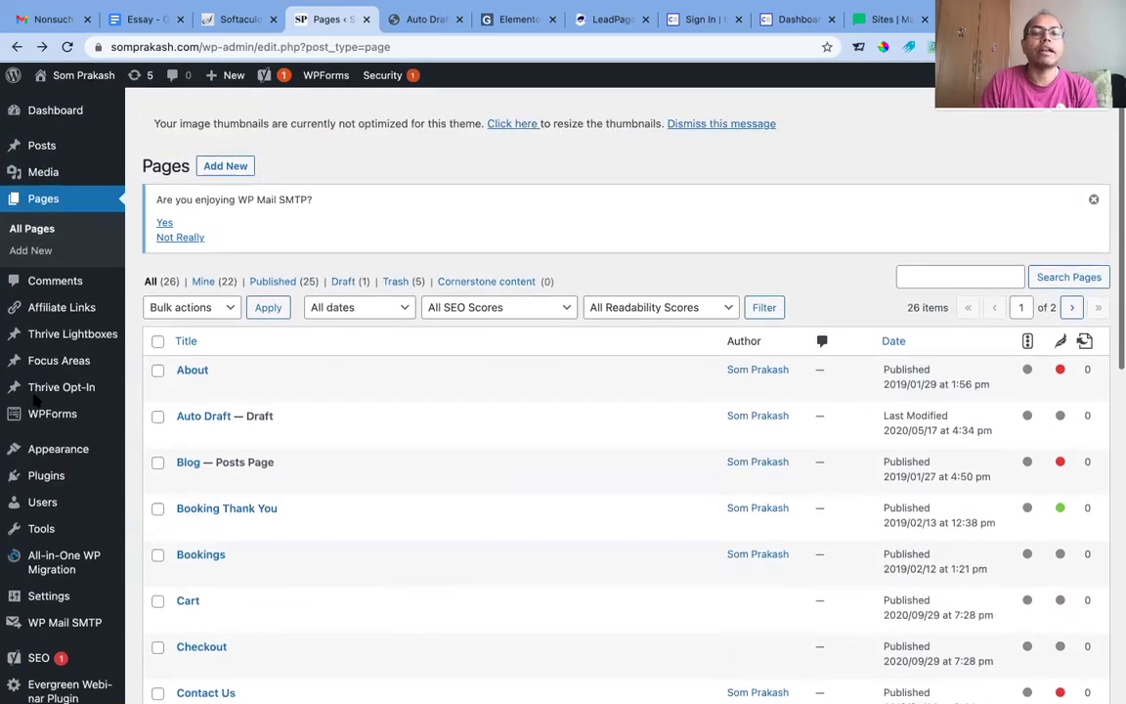
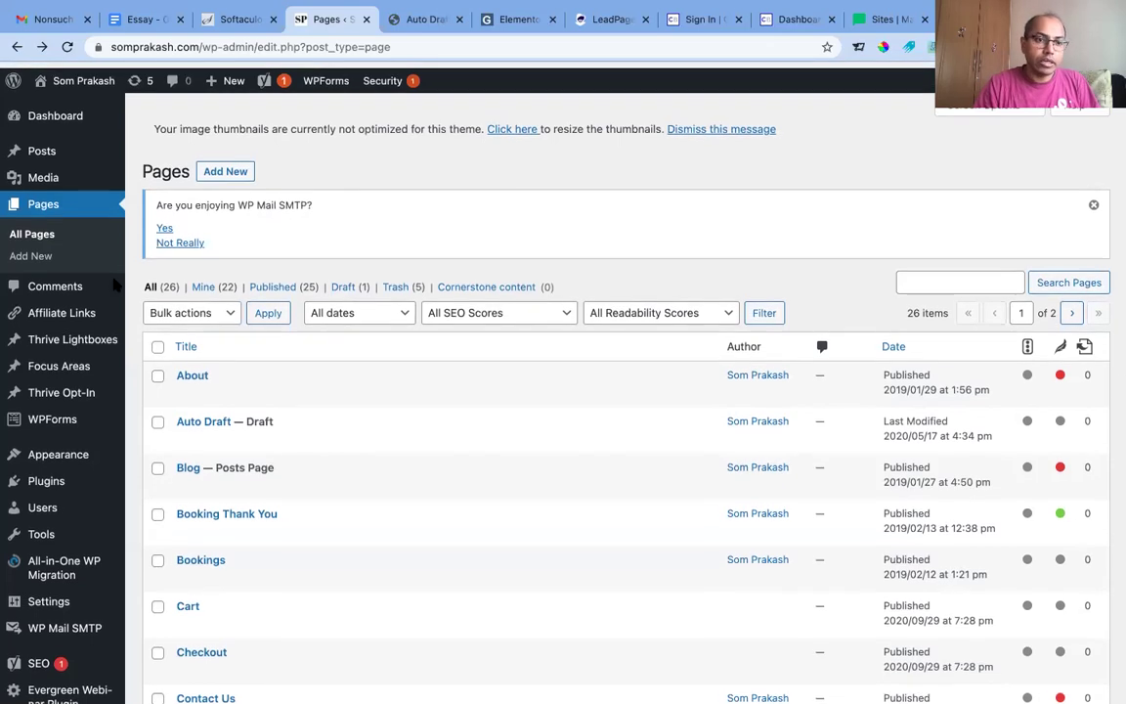
Open the upload form for installing a new WordPress plugin from a .zip file.
{"action": "scroll", "coordinate": [47, 443], "scroll_direction": "down", "scroll_amount": 1}
{"action": "scroll", "coordinate": [47, 443], "scroll_direction": "down", "scroll_amount": 3}
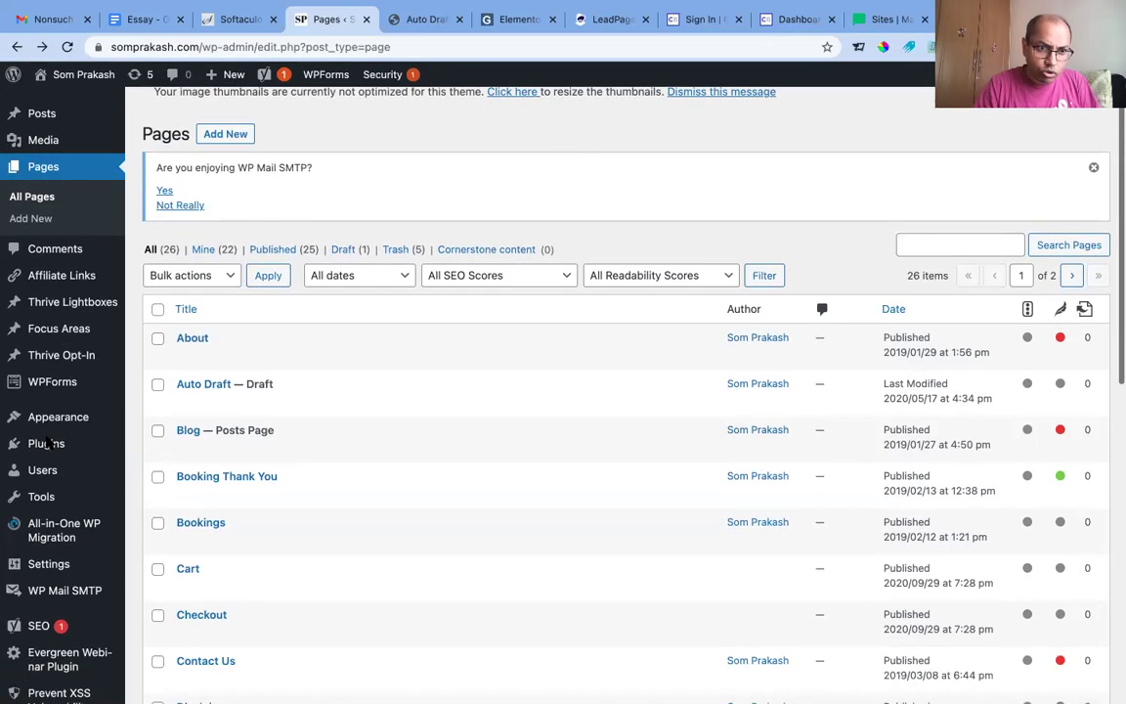
{"action": "mouse_move", "coordinate": [36, 403]}
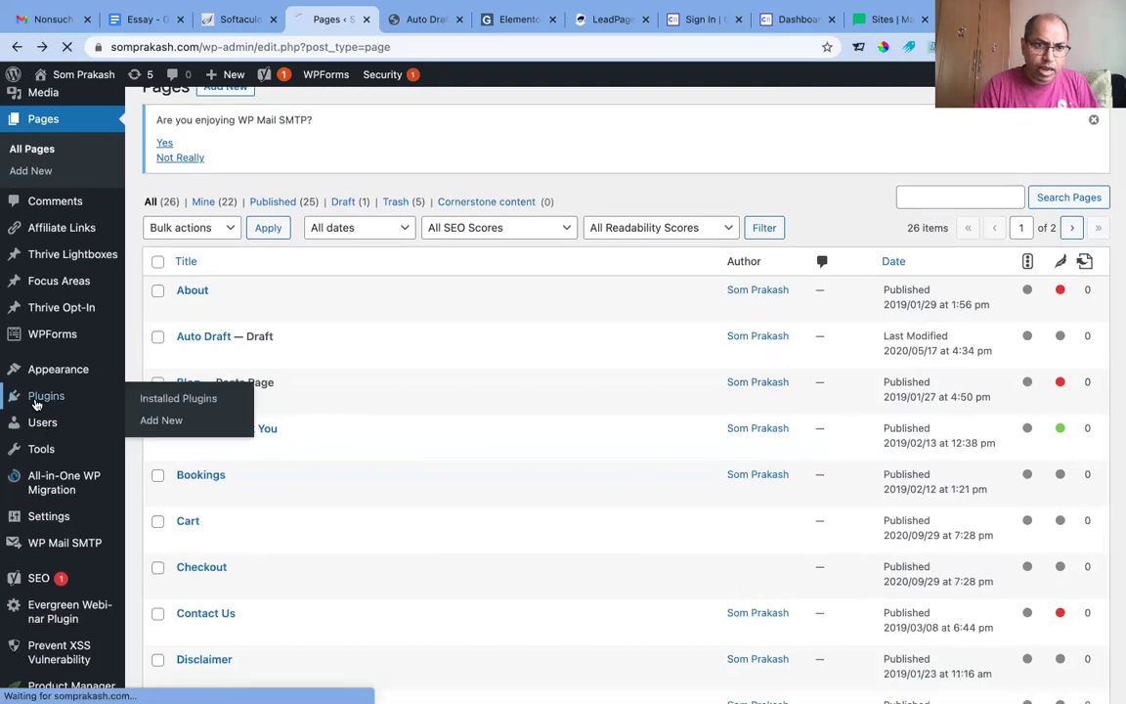
{"action": "left_click", "coordinate": [159, 423]}
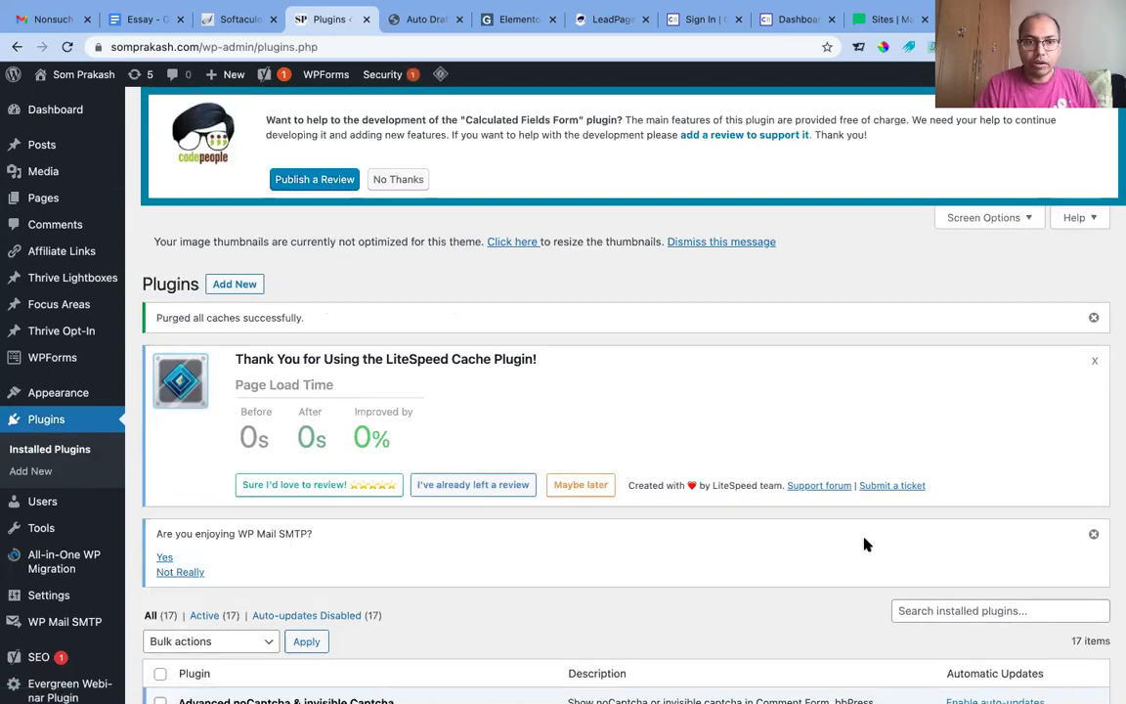
{"action": "left_click", "coordinate": [228, 286]}
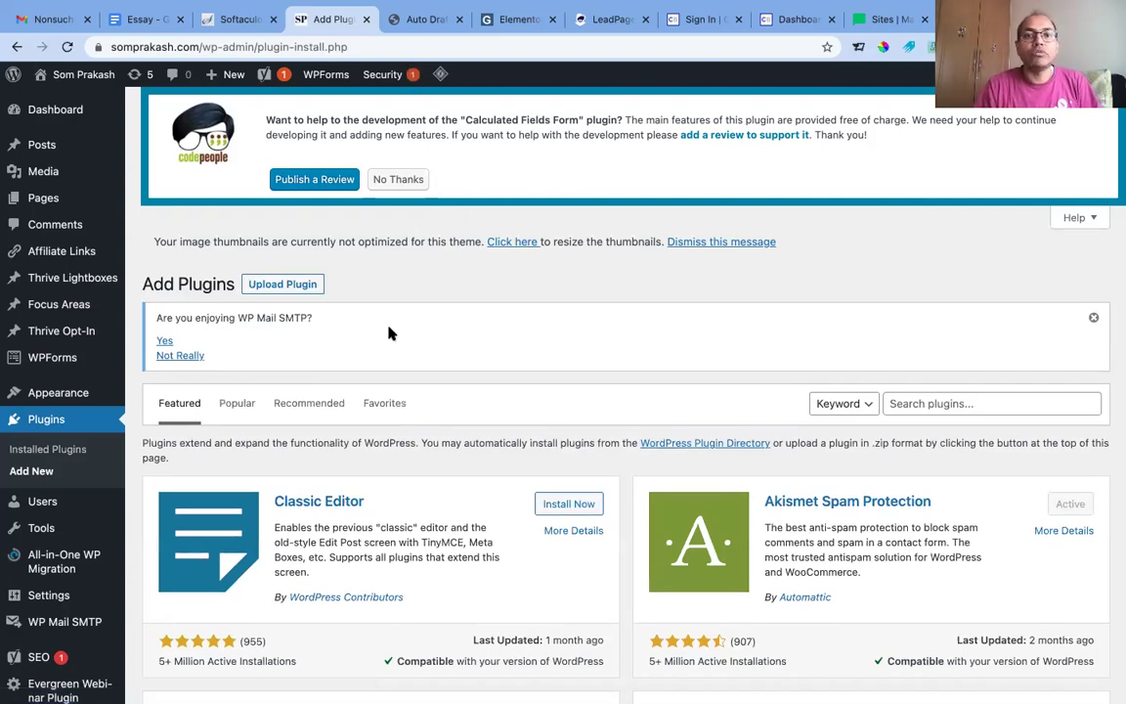
{"action": "left_click", "coordinate": [279, 286]}
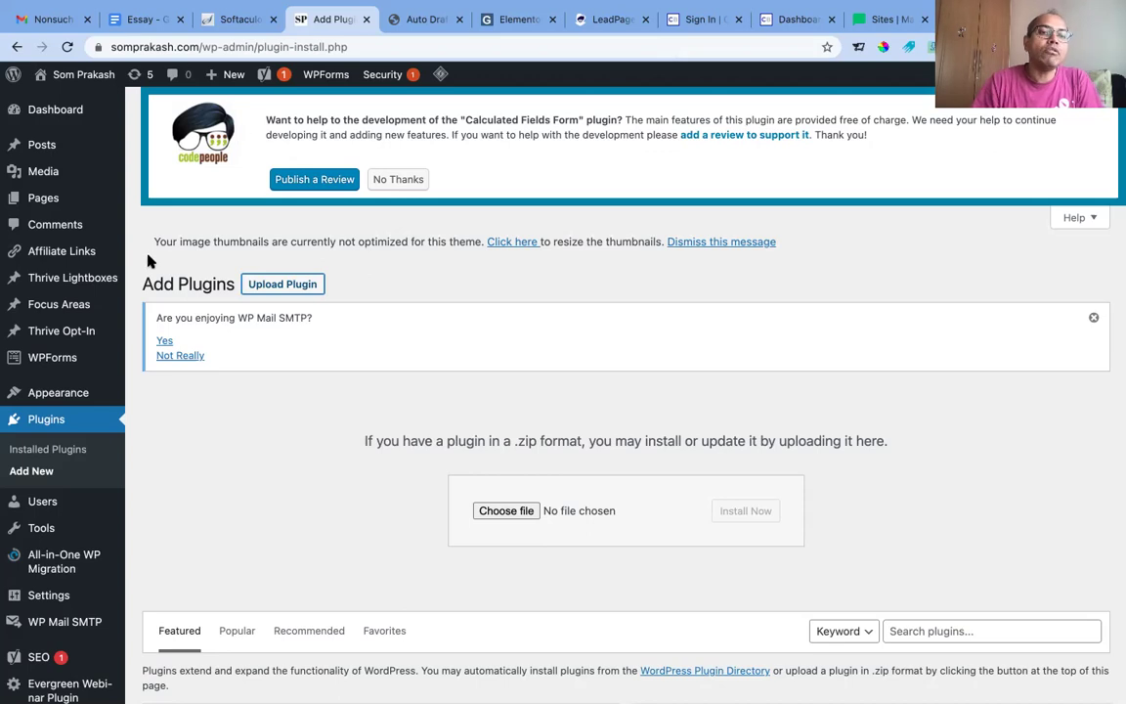
Add a new page titled "Test" and launch Thrive Architect on it with the Pre-built Landing Page option.
{"action": "mouse_move", "coordinate": [43, 198]}
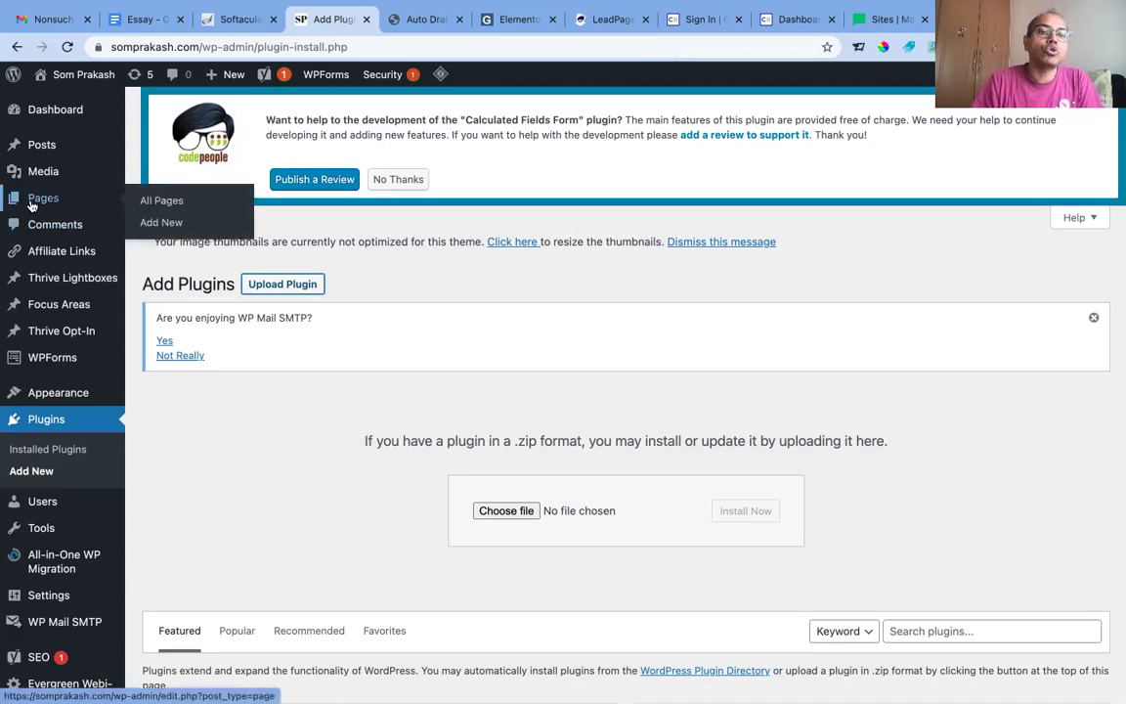
{"action": "left_click", "coordinate": [154, 227]}
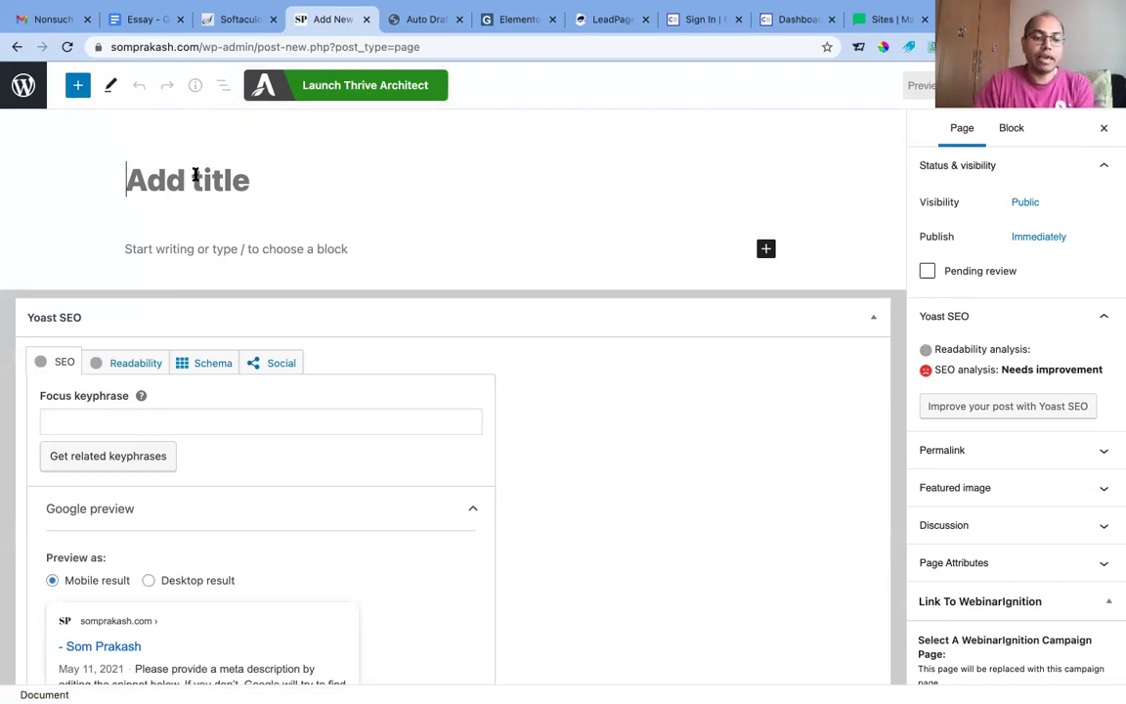
{"action": "type", "text": "Tes"}
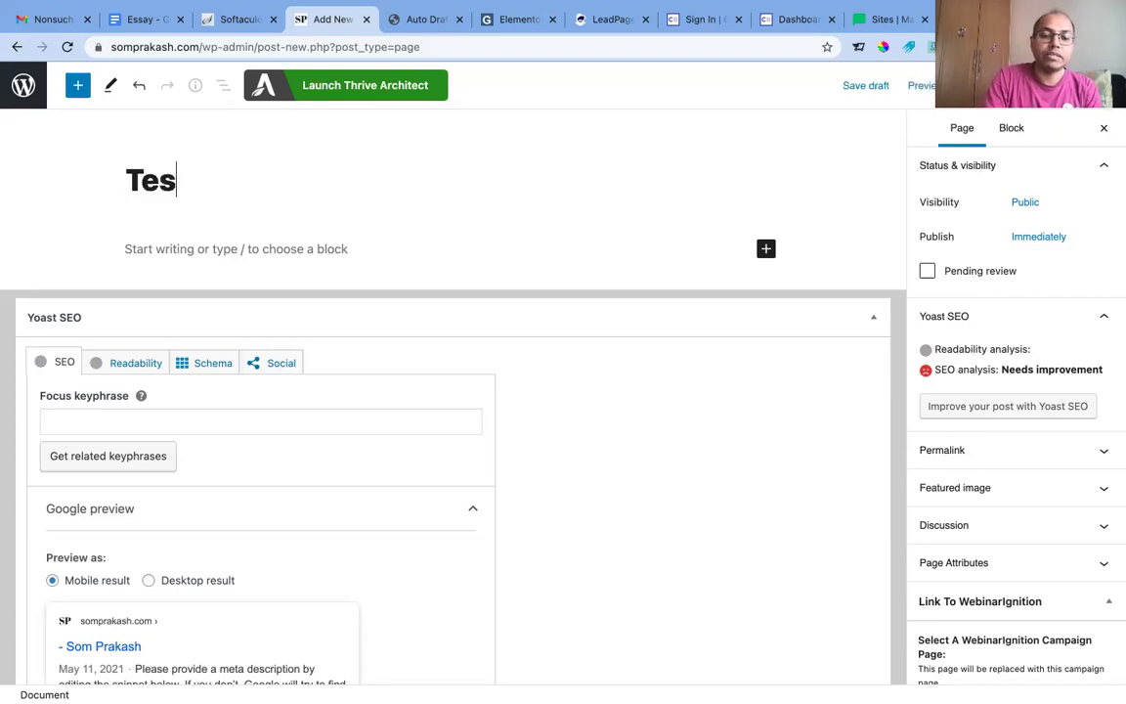
{"action": "type", "text": "t"}
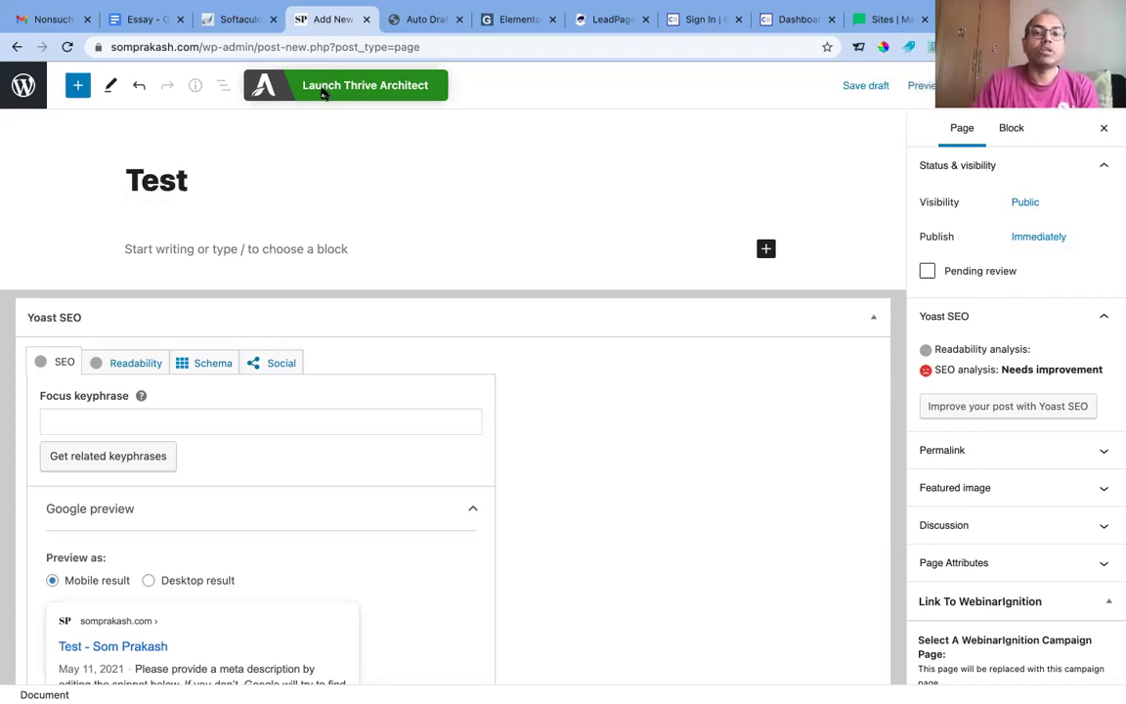
{"action": "left_click", "coordinate": [322, 92]}
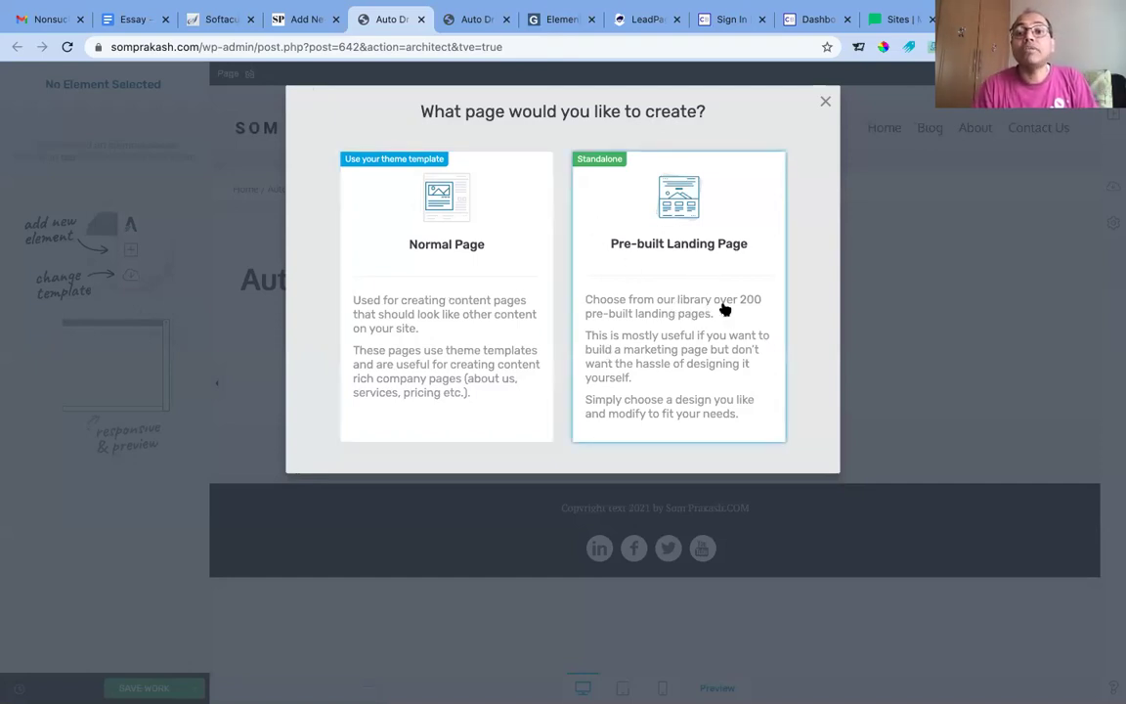
{"action": "left_click", "coordinate": [706, 333]}
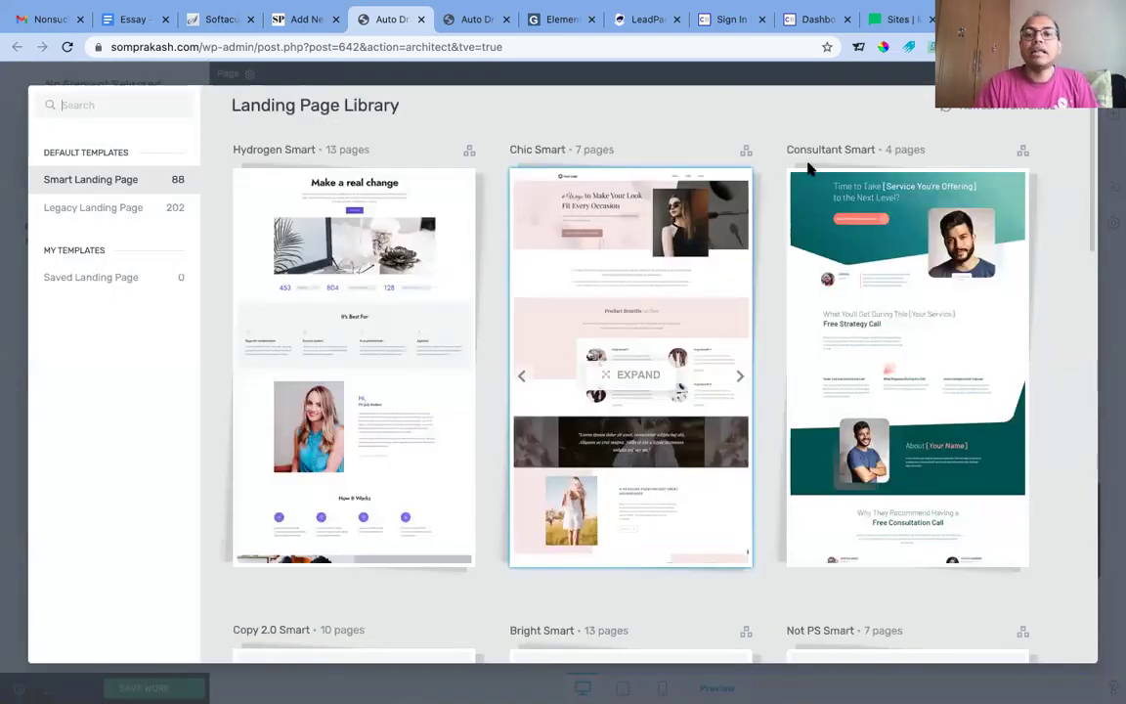
Browse the Smart Landing Page templates in the Landing Page Library.
{"action": "scroll", "coordinate": [874, 391], "scroll_direction": "down", "scroll_amount": 5}
{"action": "scroll", "coordinate": [872, 401], "scroll_direction": "down", "scroll_amount": 3}
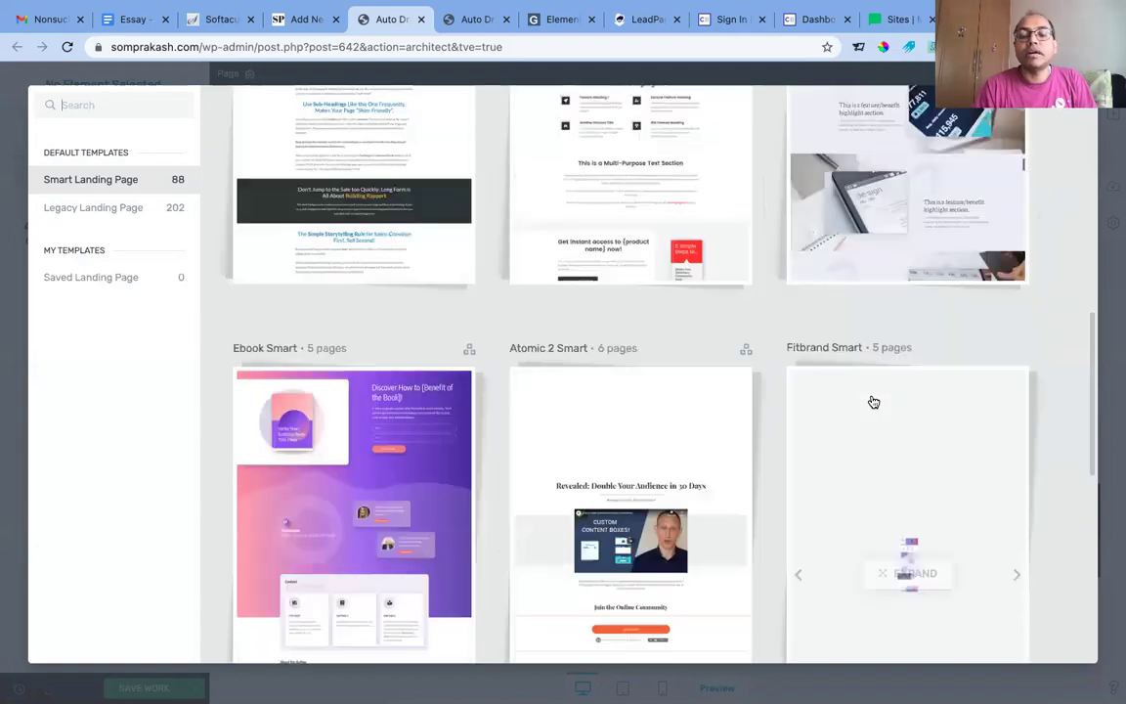
{"action": "scroll", "coordinate": [873, 402], "scroll_direction": "up", "scroll_amount": 2}
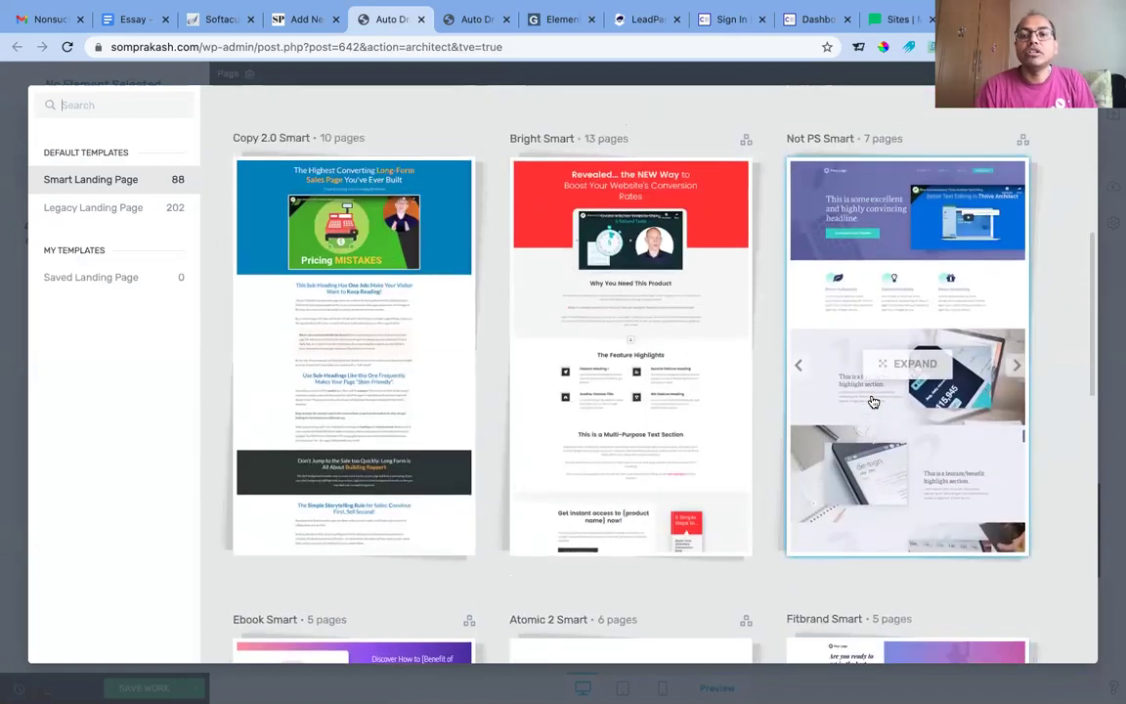
{"action": "scroll", "coordinate": [873, 401], "scroll_direction": "down", "scroll_amount": 4}
{"action": "scroll", "coordinate": [872, 402], "scroll_direction": "down", "scroll_amount": 4}
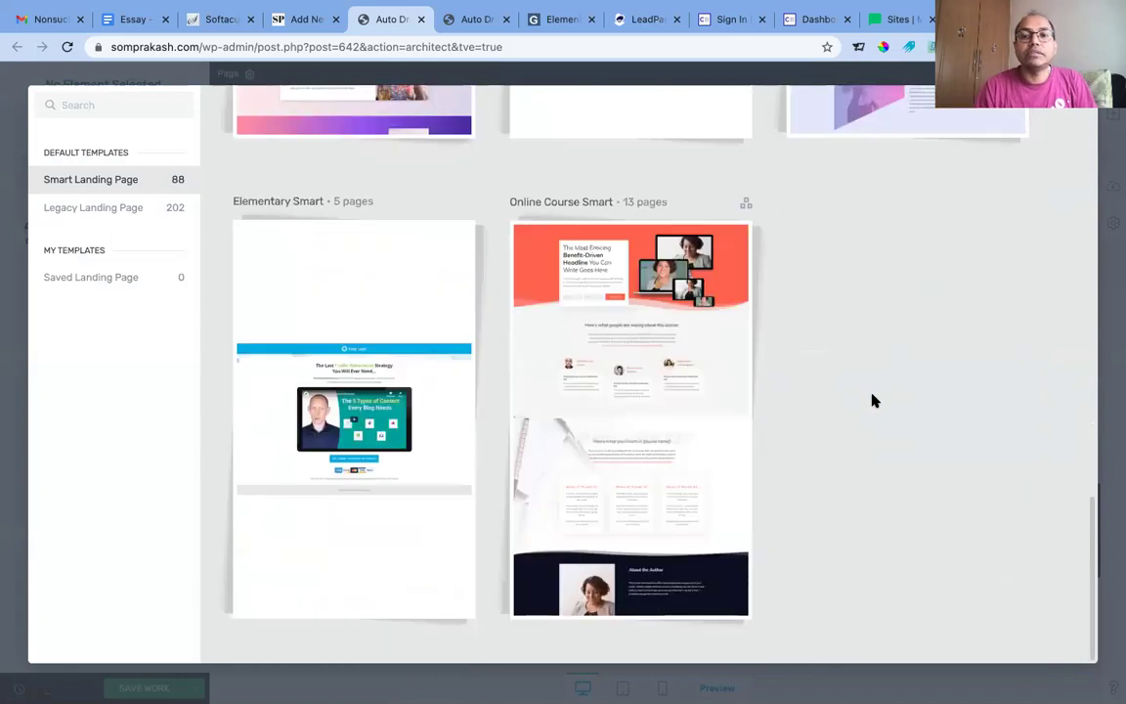
{"action": "scroll", "coordinate": [873, 400], "scroll_direction": "up", "scroll_amount": 1}
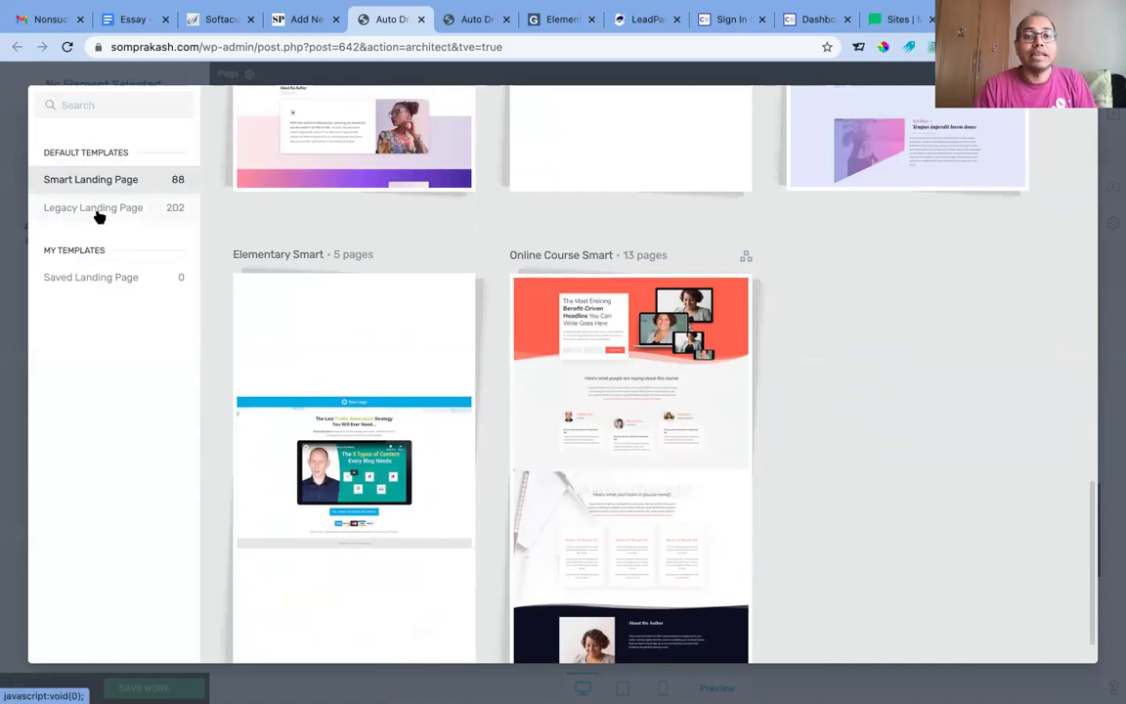
{"action": "scroll", "coordinate": [488, 338], "scroll_direction": "up", "scroll_amount": 8}
{"action": "scroll", "coordinate": [488, 338], "scroll_direction": "up", "scroll_amount": 5}
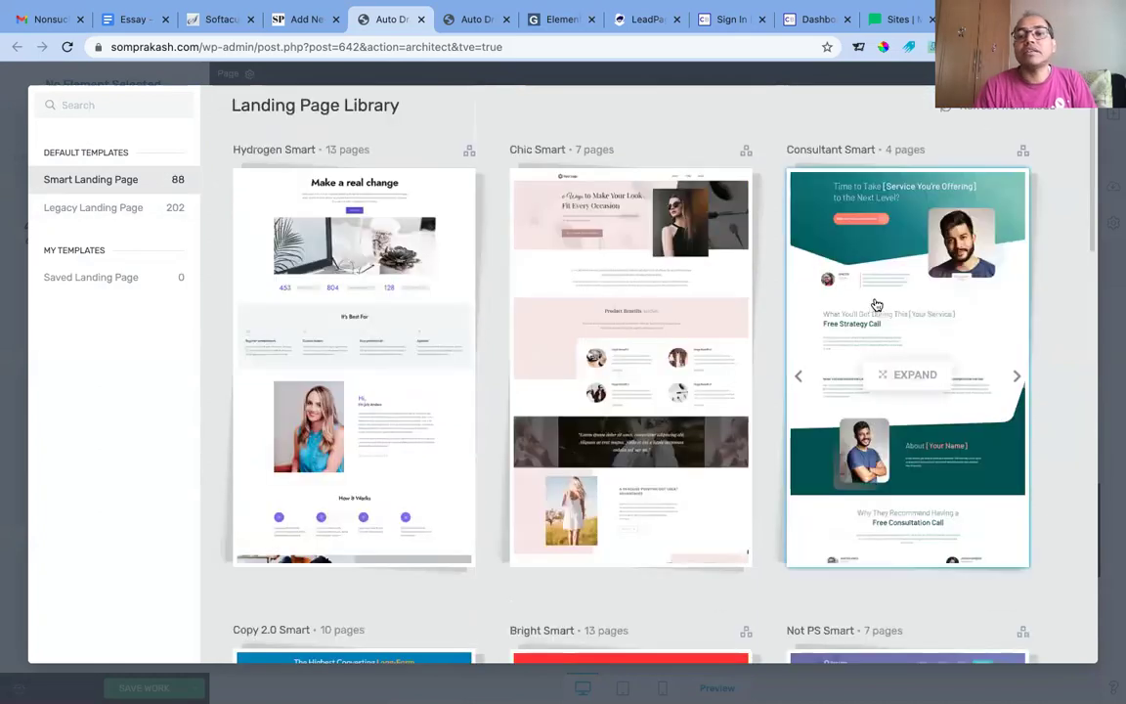
Apply the first landing page template of the Consultant Smart set to the page.
{"action": "left_click", "coordinate": [874, 304]}
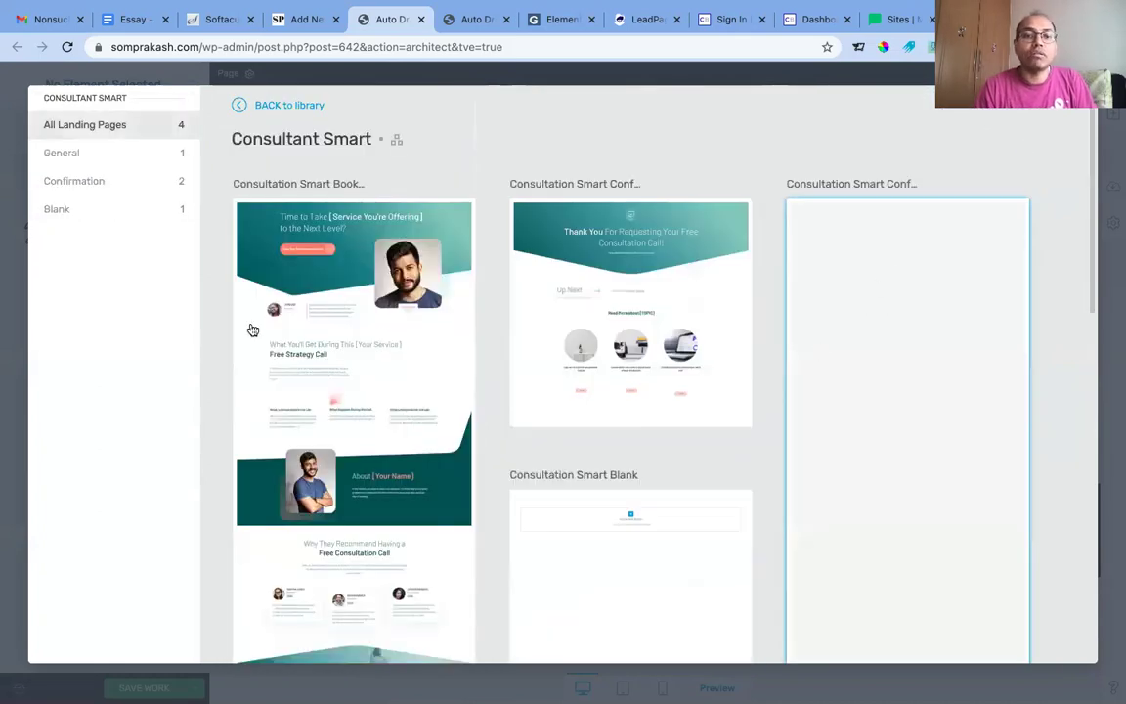
{"action": "left_click", "coordinate": [337, 283]}
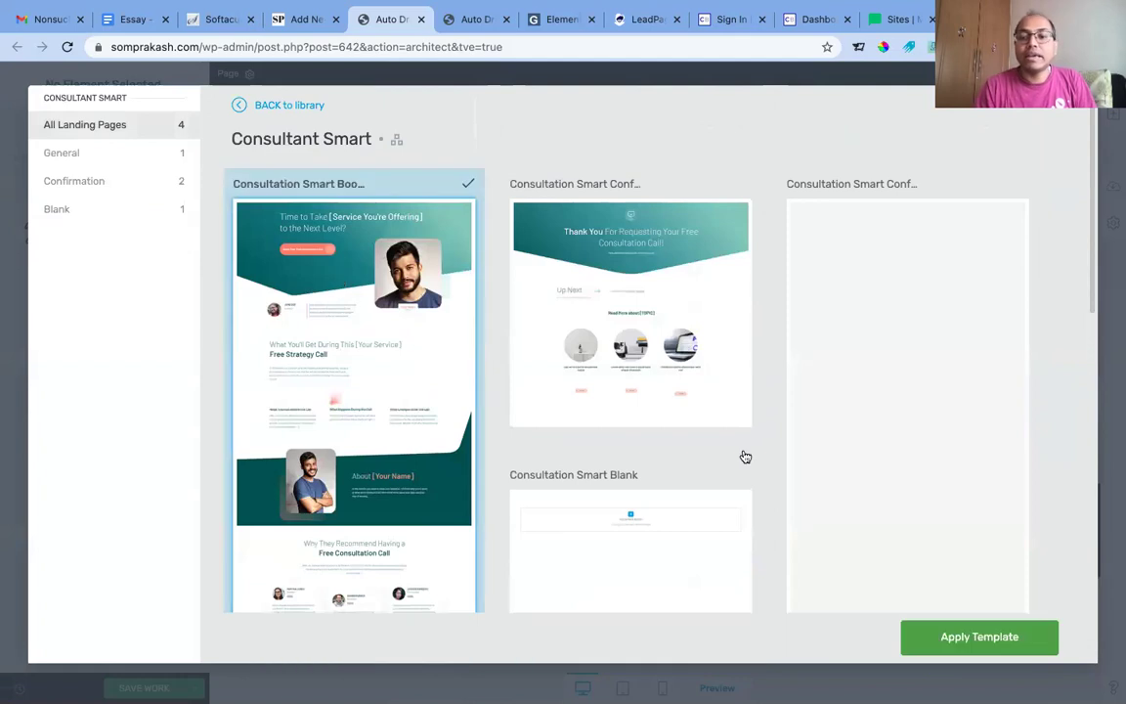
{"action": "left_click", "coordinate": [980, 639]}
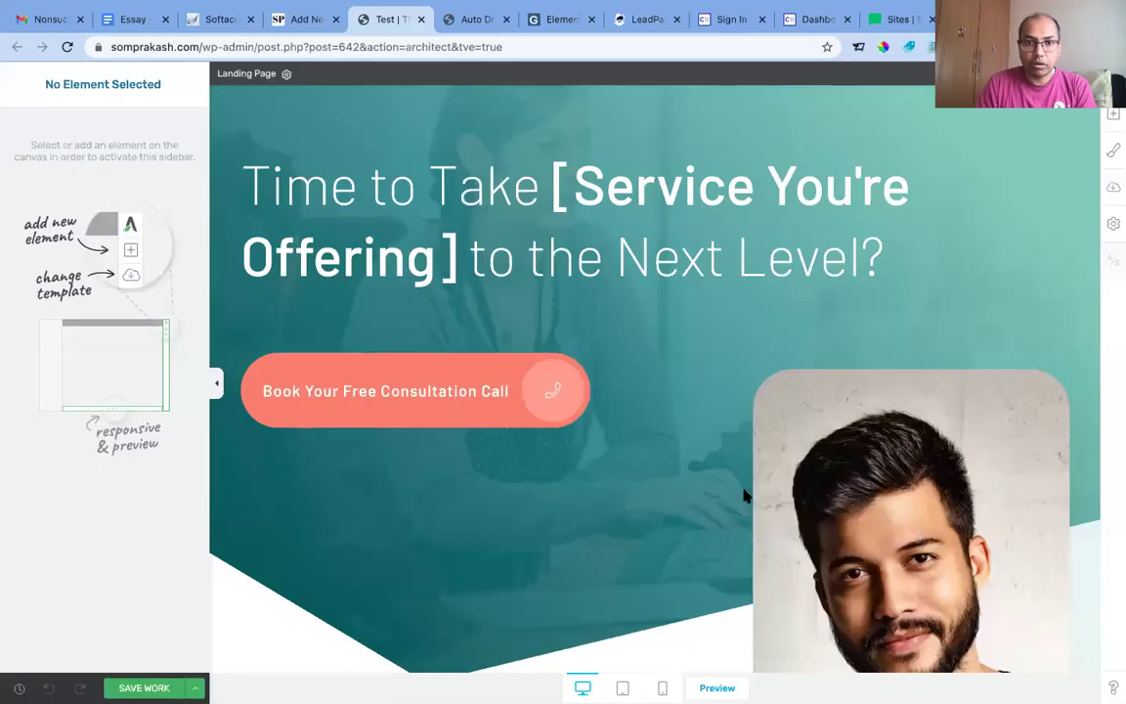
Review the sections of the applied landing page and open its main "Time to Take" heading for text editing.
{"action": "scroll", "coordinate": [742, 496], "scroll_direction": "down", "scroll_amount": 15}
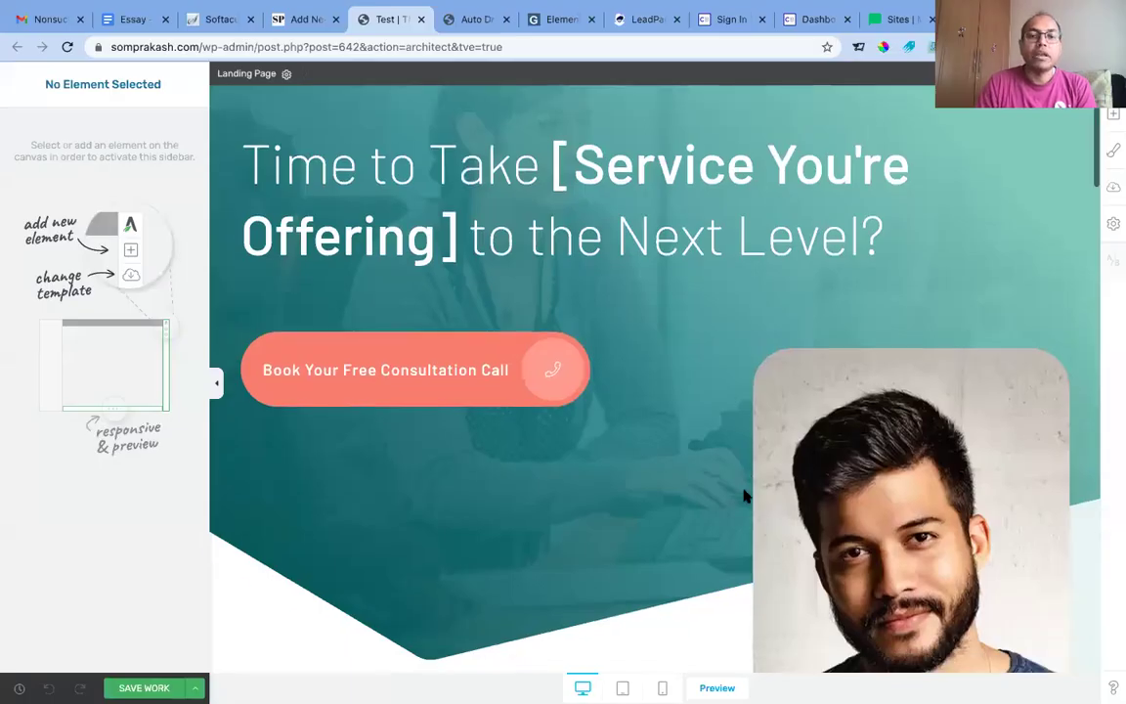
{"action": "scroll", "coordinate": [745, 497], "scroll_direction": "down", "scroll_amount": 10}
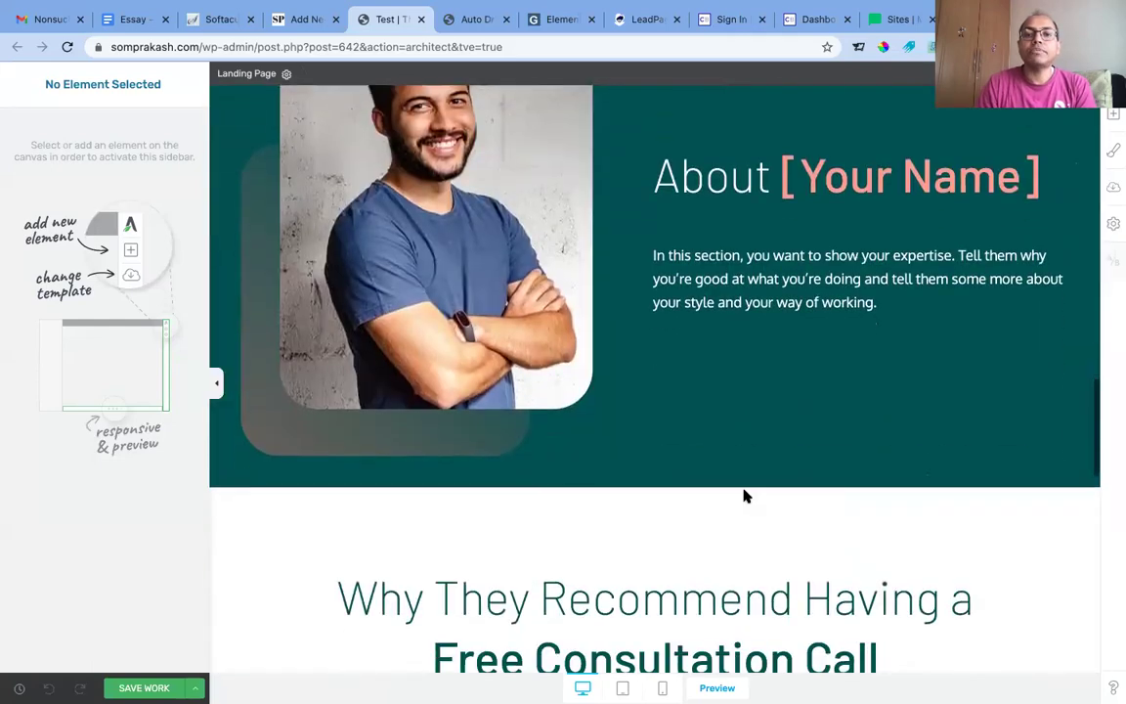
{"action": "scroll", "coordinate": [743, 496], "scroll_direction": "down", "scroll_amount": 3}
{"action": "scroll", "coordinate": [743, 497], "scroll_direction": "up", "scroll_amount": 10}
{"action": "scroll", "coordinate": [745, 497], "scroll_direction": "up", "scroll_amount": 8}
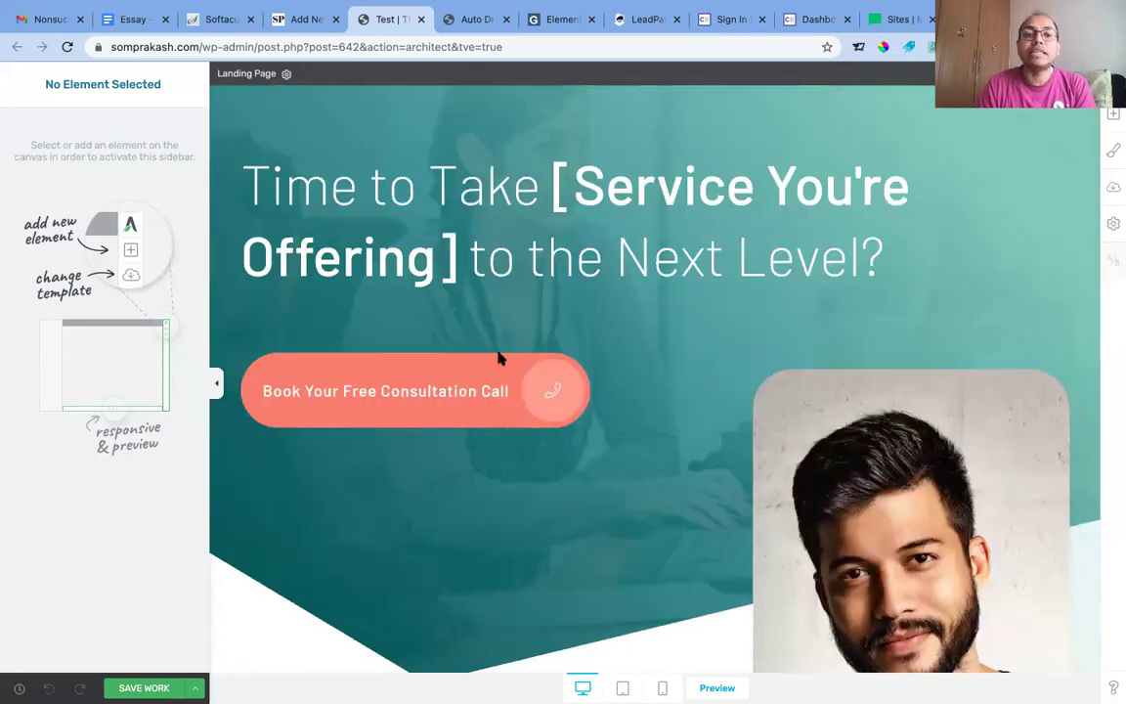
{"action": "left_click", "coordinate": [459, 186]}
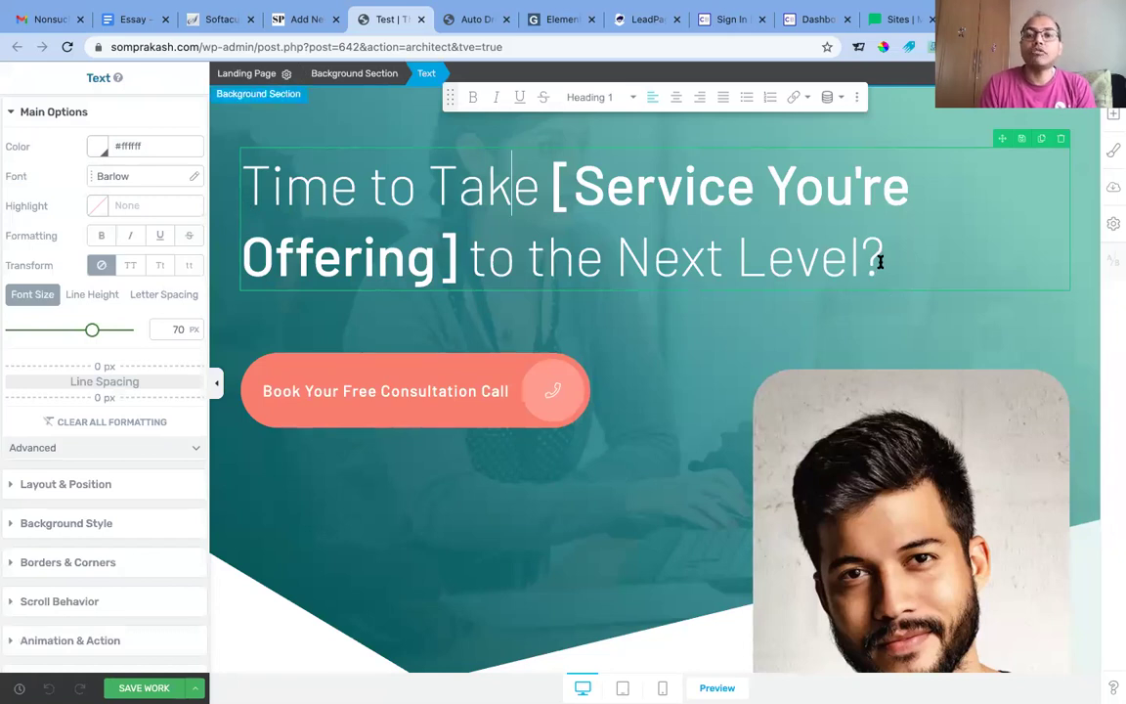
Replace the "[Service You're Offering]" placeholder in the main heading with "Online Selling".
{"action": "left_click_drag", "start_coordinate": [882, 259], "coordinate": [302, 205]}
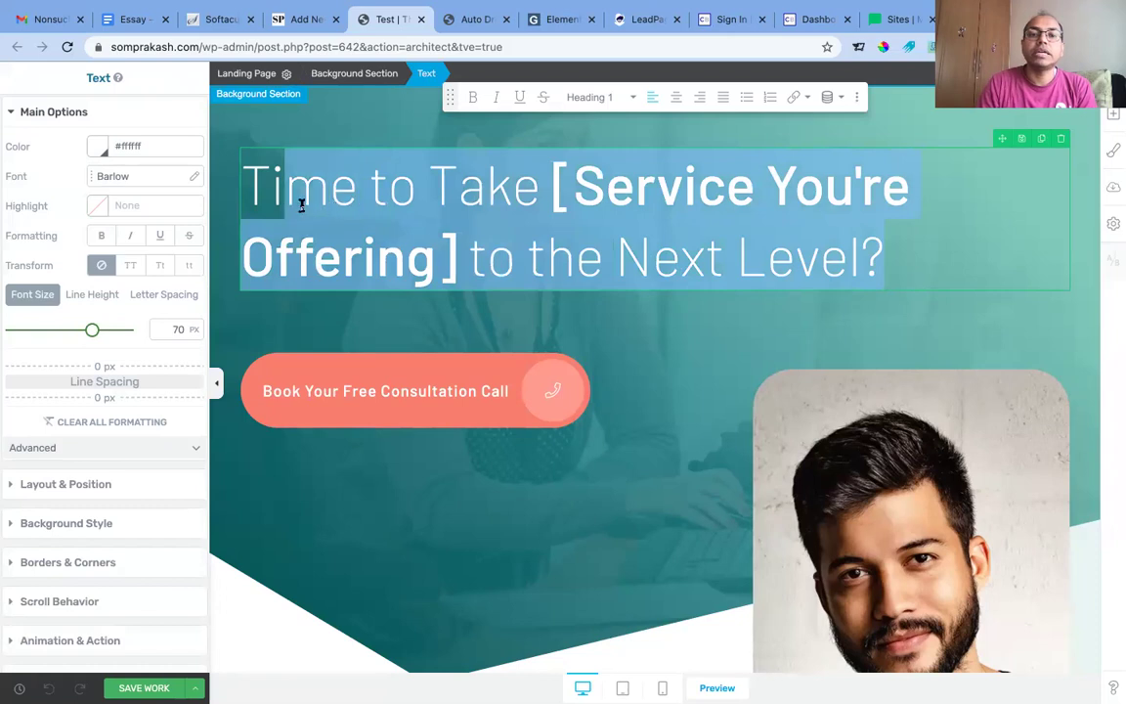
{"action": "left_click", "coordinate": [691, 185]}
{"action": "left_click_drag", "start_coordinate": [460, 250], "coordinate": [552, 187]}
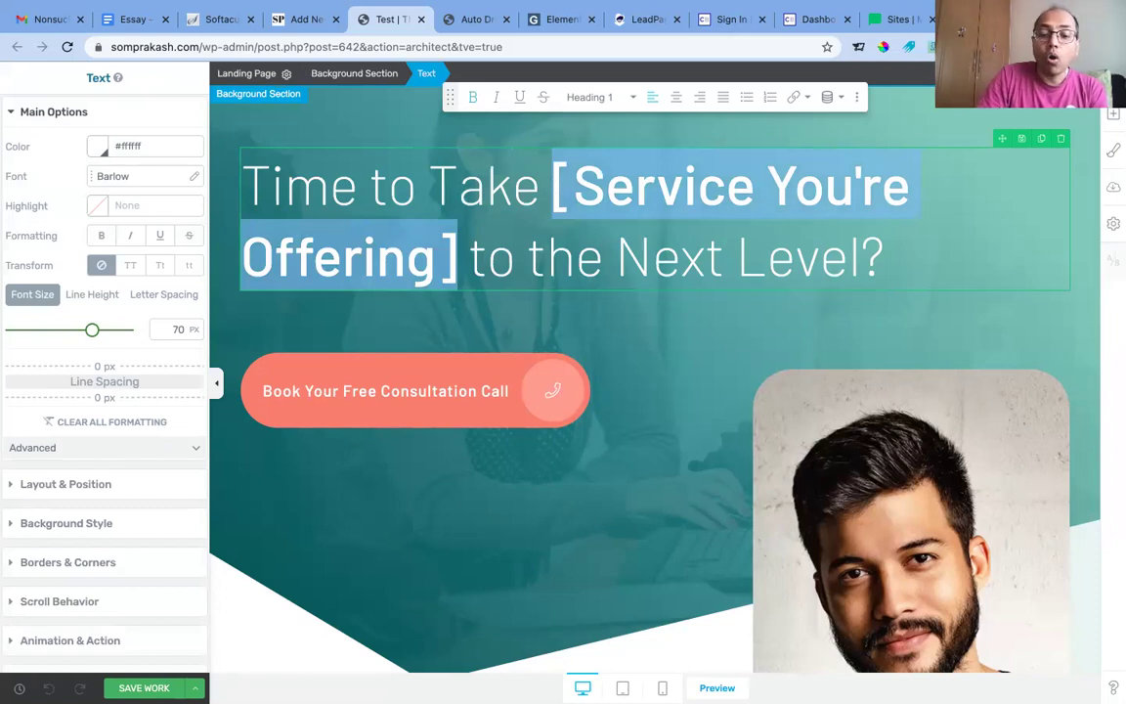
{"action": "type", "text": "Online"}
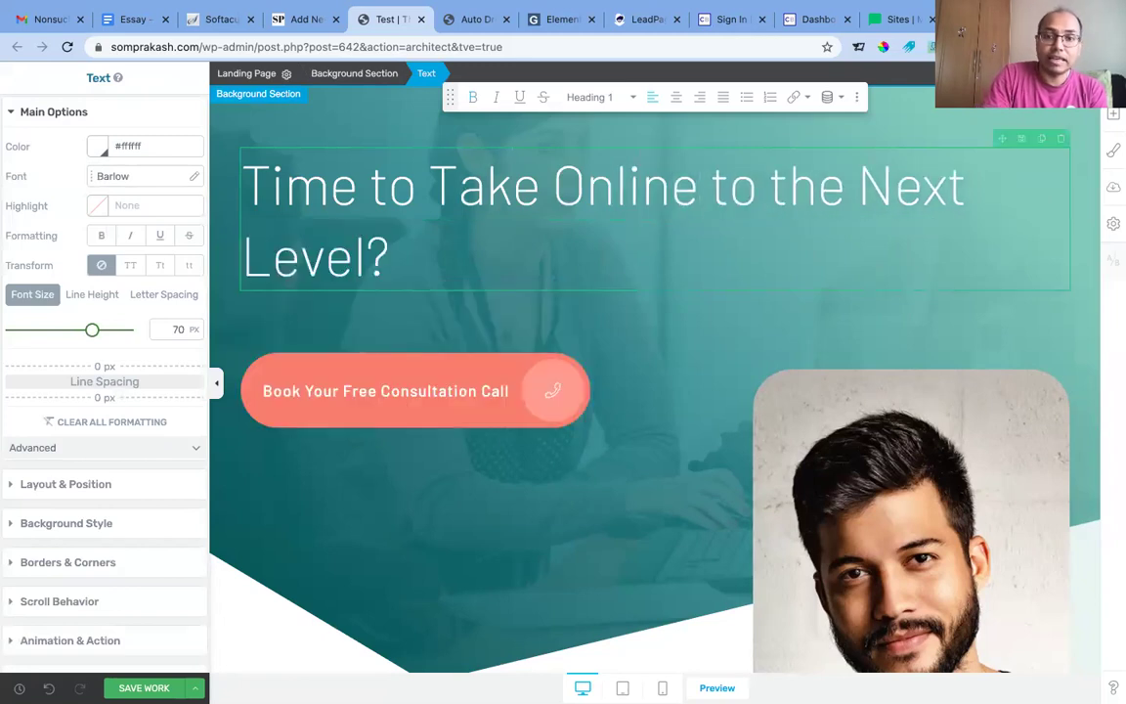
{"action": "type", "text": " Se "}
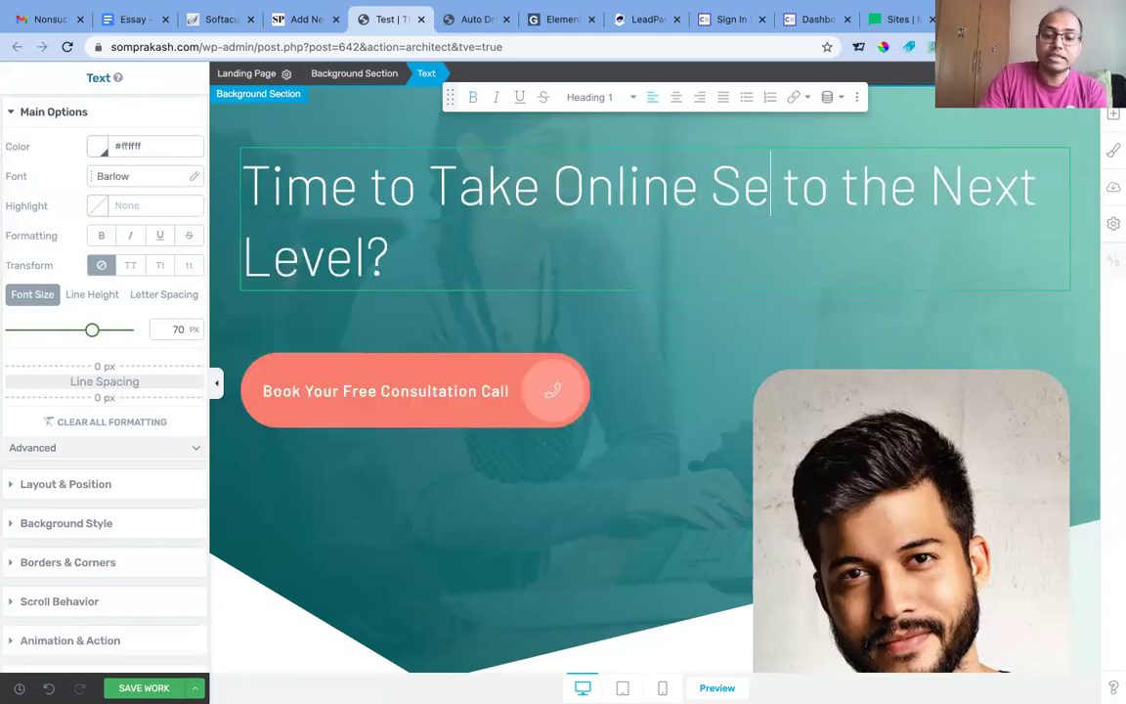
{"action": "type", "text": "lling"}
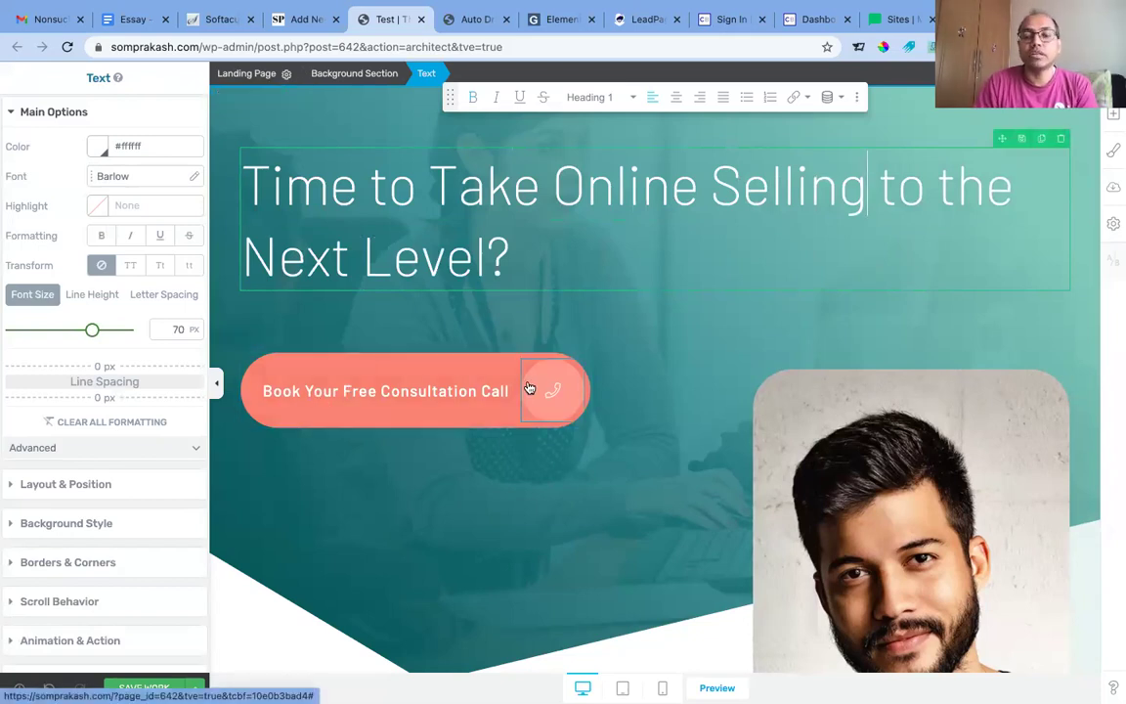
Review the landing page's testimonial text, the portrait content box and its options, and the remaining template sections.
{"action": "scroll", "coordinate": [529, 388], "scroll_direction": "down", "scroll_amount": 1}
{"action": "scroll", "coordinate": [553, 468], "scroll_direction": "down", "scroll_amount": 5}
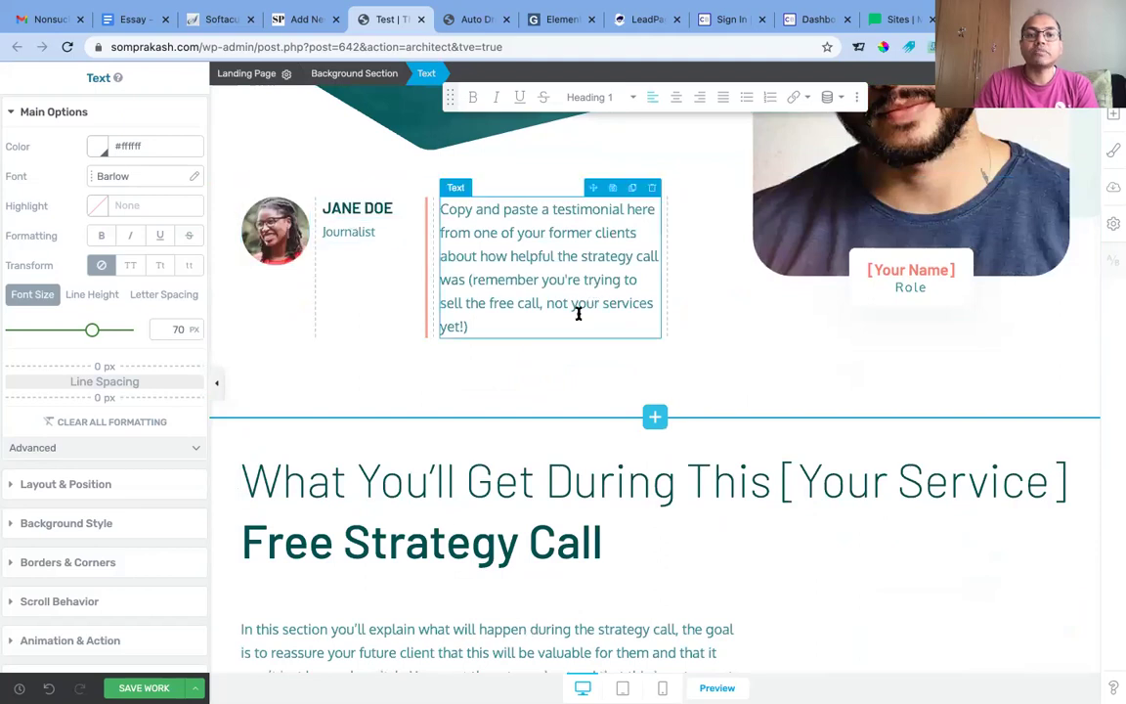
{"action": "left_click", "coordinate": [544, 320]}
{"action": "scroll", "coordinate": [908, 284], "scroll_direction": "up", "scroll_amount": 3}
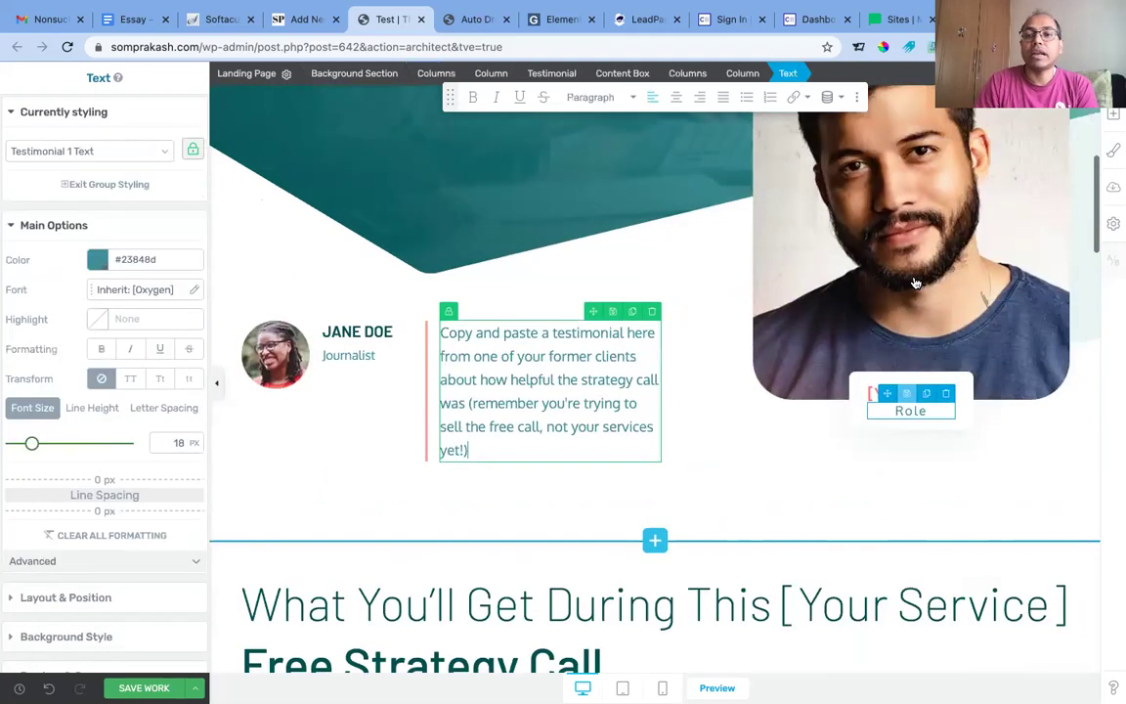
{"action": "left_click", "coordinate": [893, 284]}
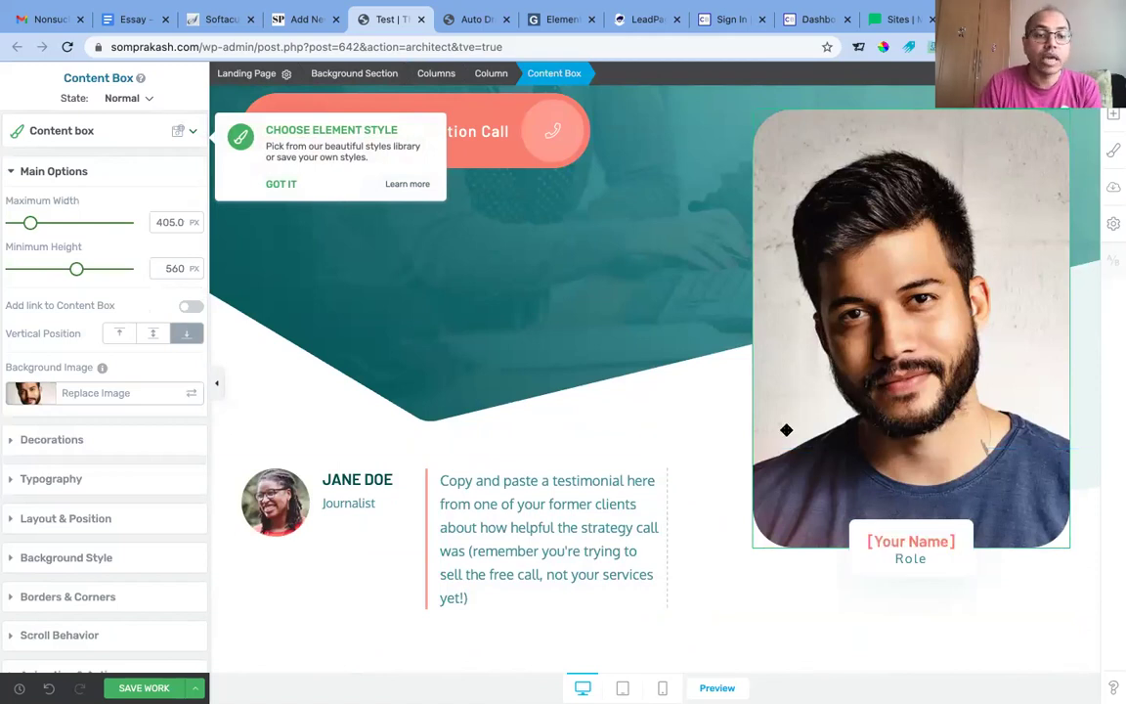
{"action": "scroll", "coordinate": [786, 430], "scroll_direction": "down", "scroll_amount": 9}
{"action": "scroll", "coordinate": [787, 431], "scroll_direction": "down", "scroll_amount": 10}
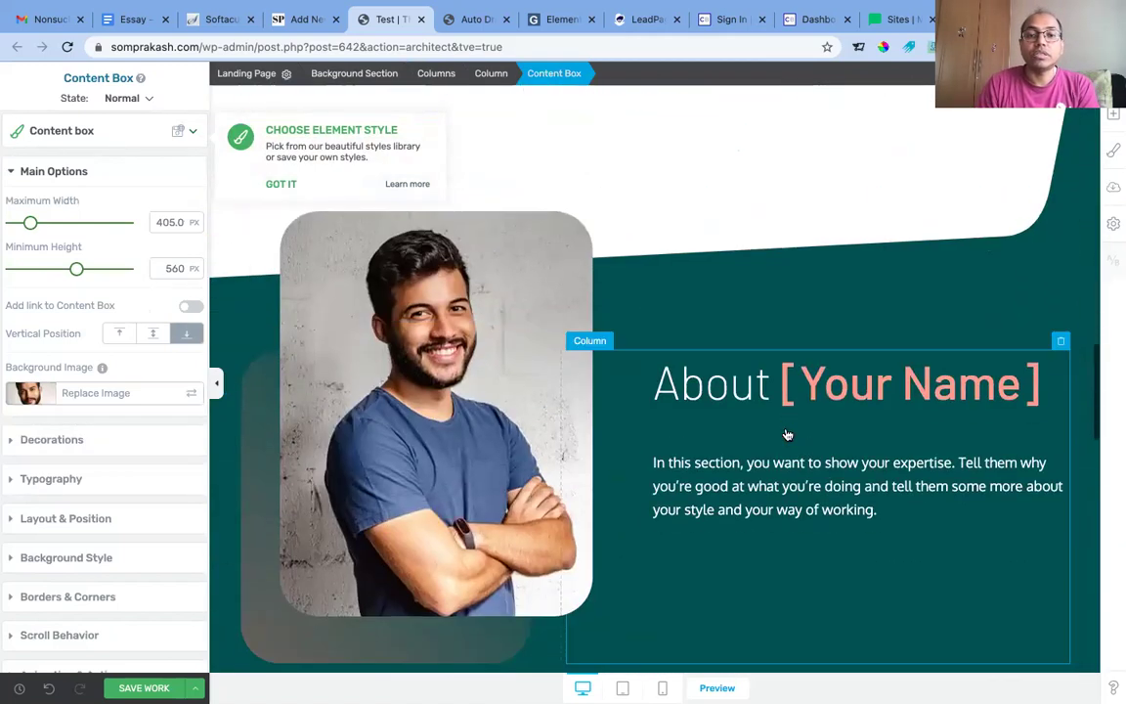
{"action": "scroll", "coordinate": [787, 430], "scroll_direction": "down", "scroll_amount": 8}
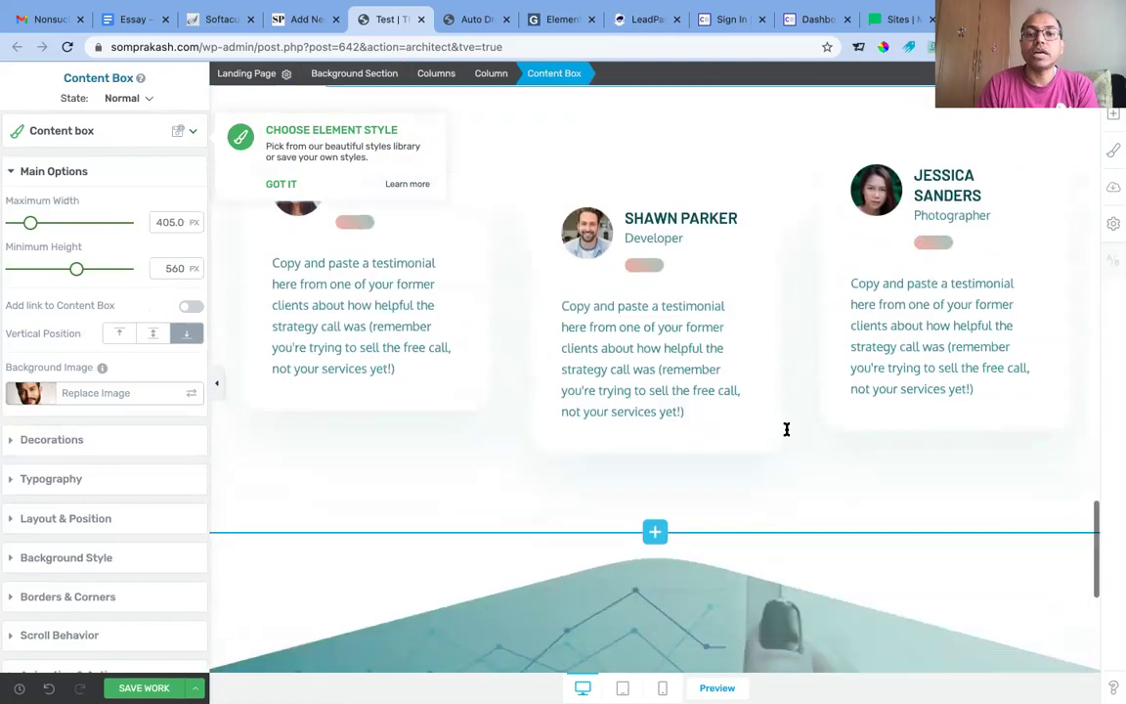
{"action": "scroll", "coordinate": [785, 430], "scroll_direction": "up", "scroll_amount": 20}
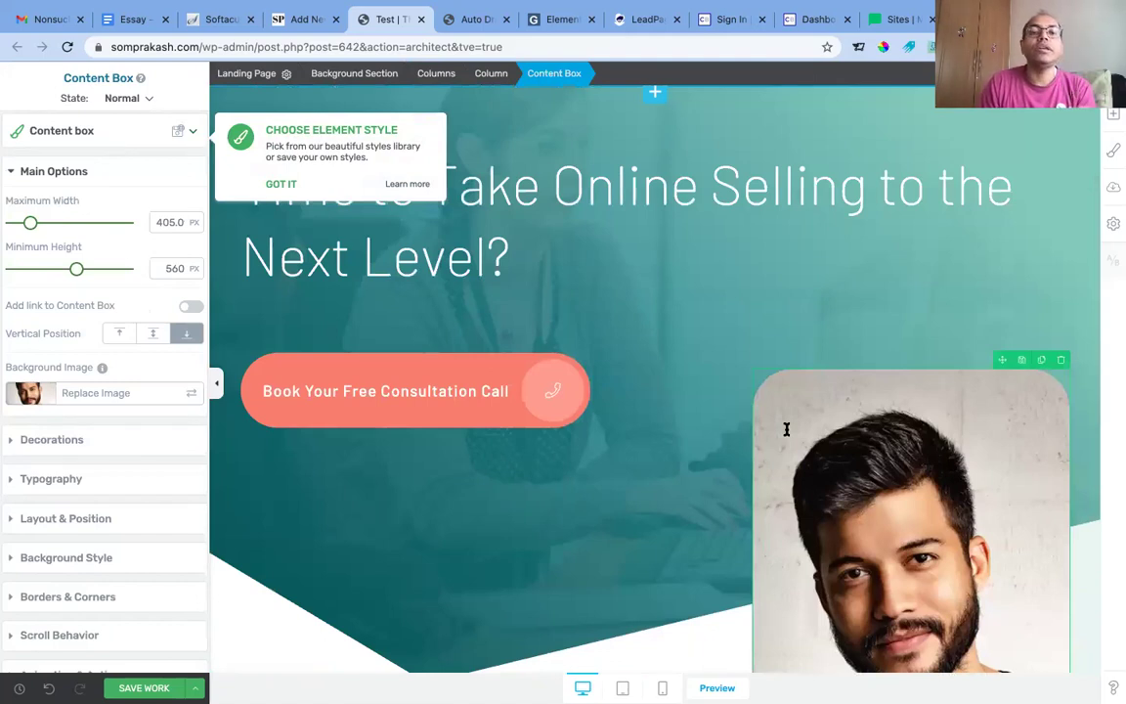
{"action": "scroll", "coordinate": [785, 430], "scroll_direction": "down", "scroll_amount": 1}
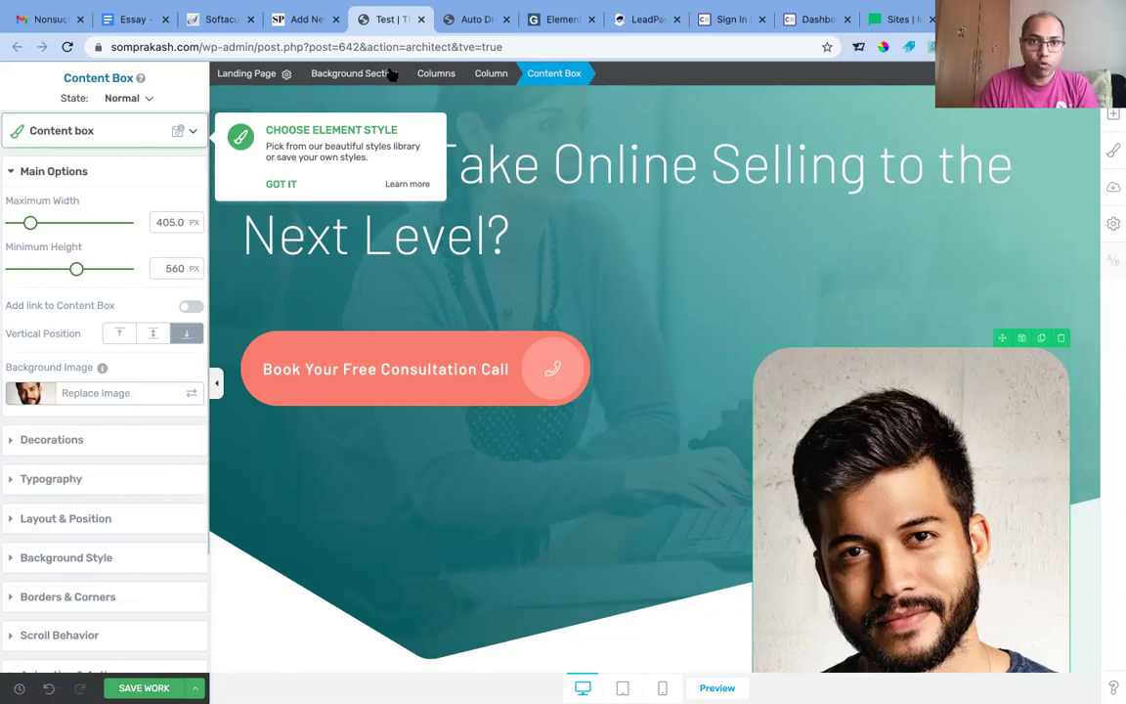
Return to the WordPress dashboard from the page editor and look through the site's General Settings.
{"action": "left_click", "coordinate": [285, 21]}
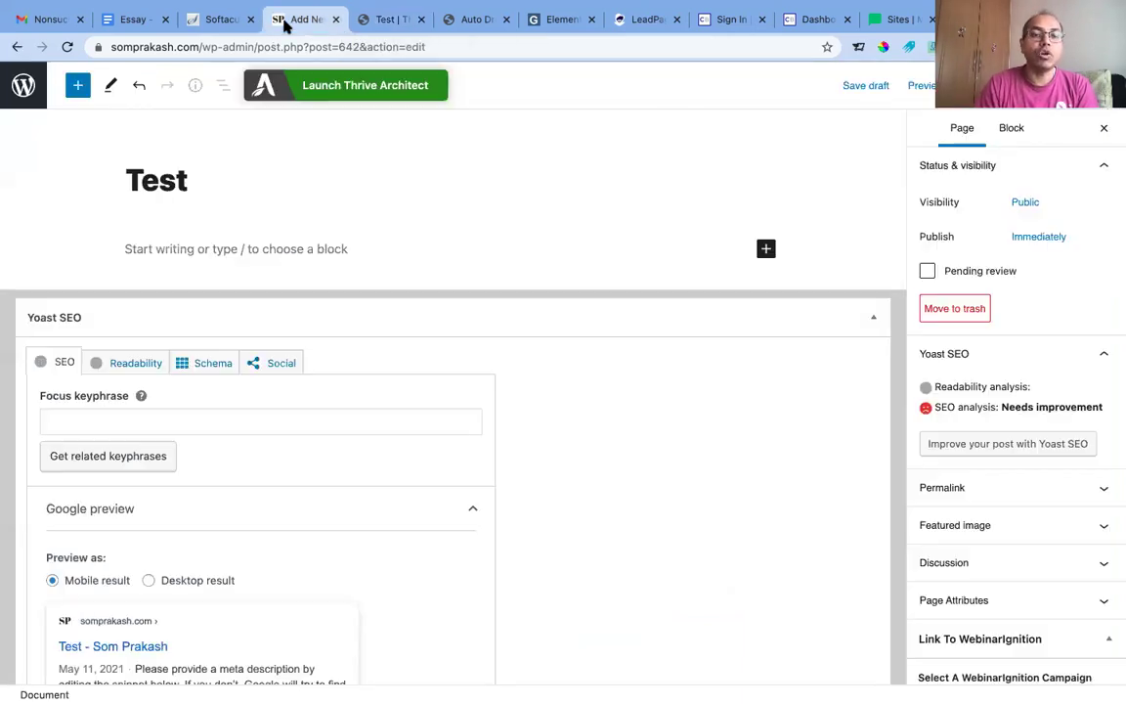
{"action": "left_click", "coordinate": [17, 48]}
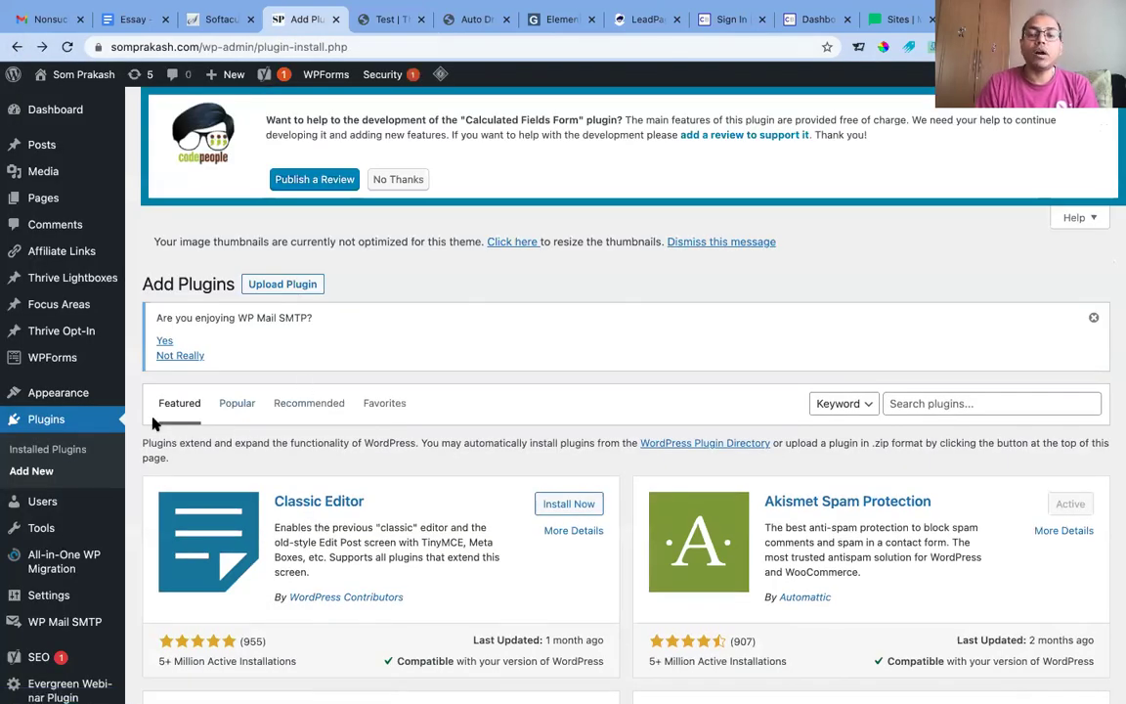
{"action": "scroll", "coordinate": [30, 503], "scroll_direction": "down", "scroll_amount": 5}
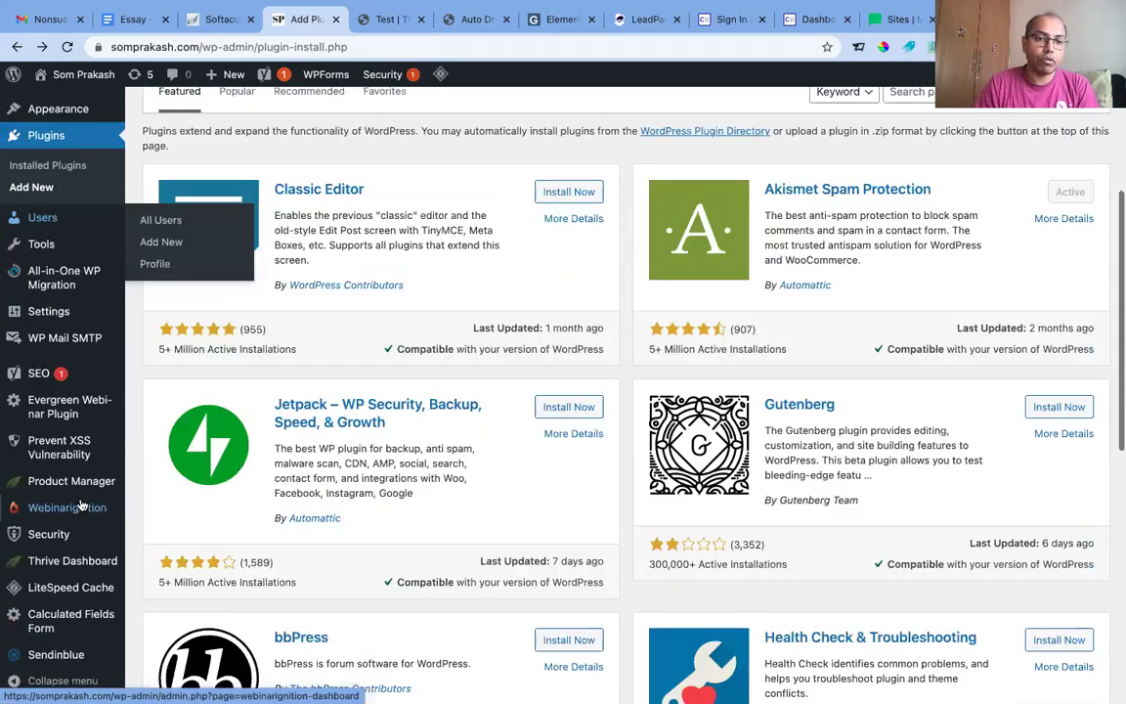
{"action": "scroll", "coordinate": [83, 505], "scroll_direction": "up", "scroll_amount": 2}
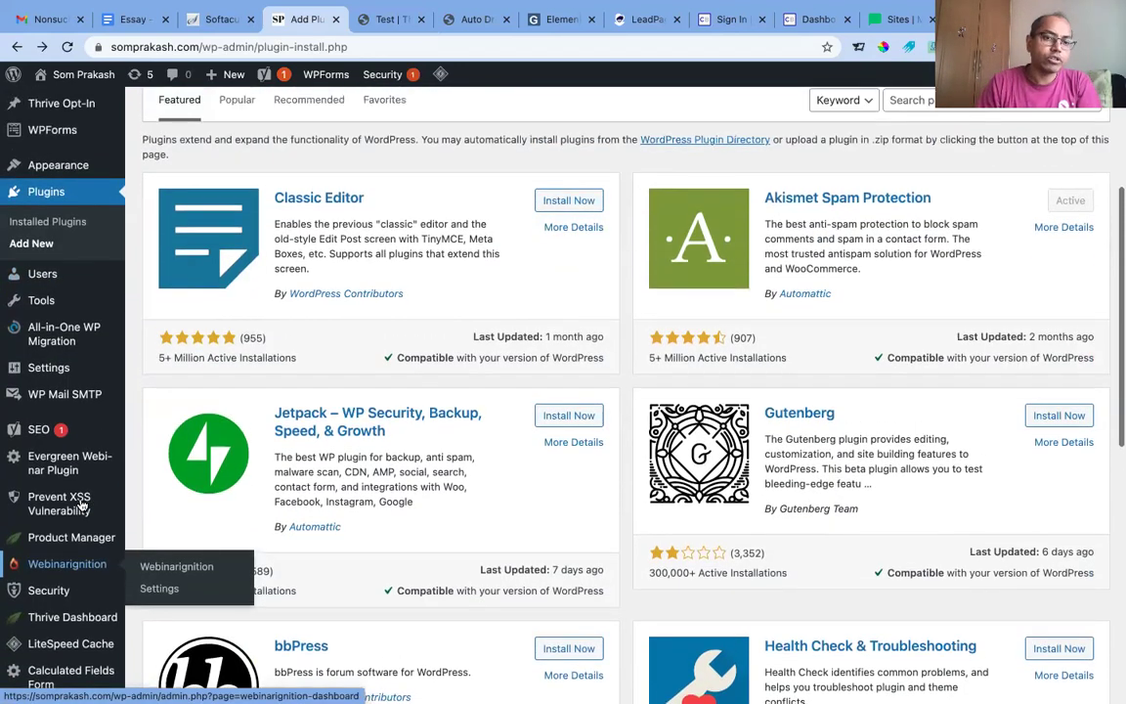
{"action": "mouse_move", "coordinate": [61, 446]}
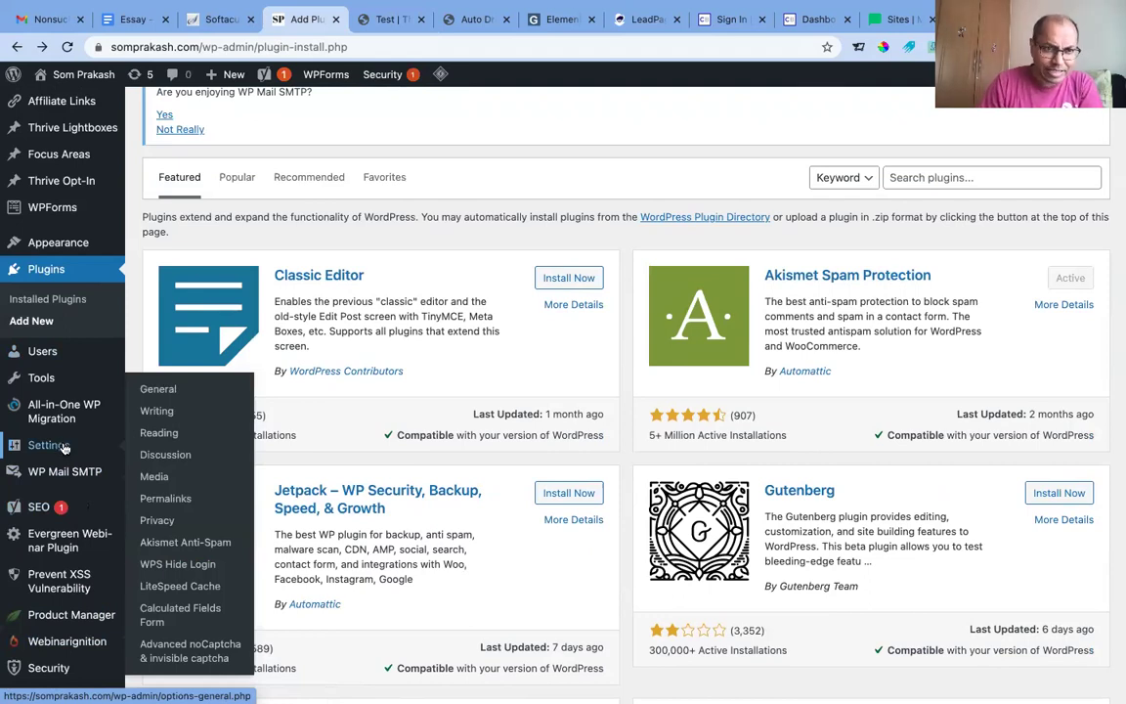
{"action": "left_click", "coordinate": [166, 389]}
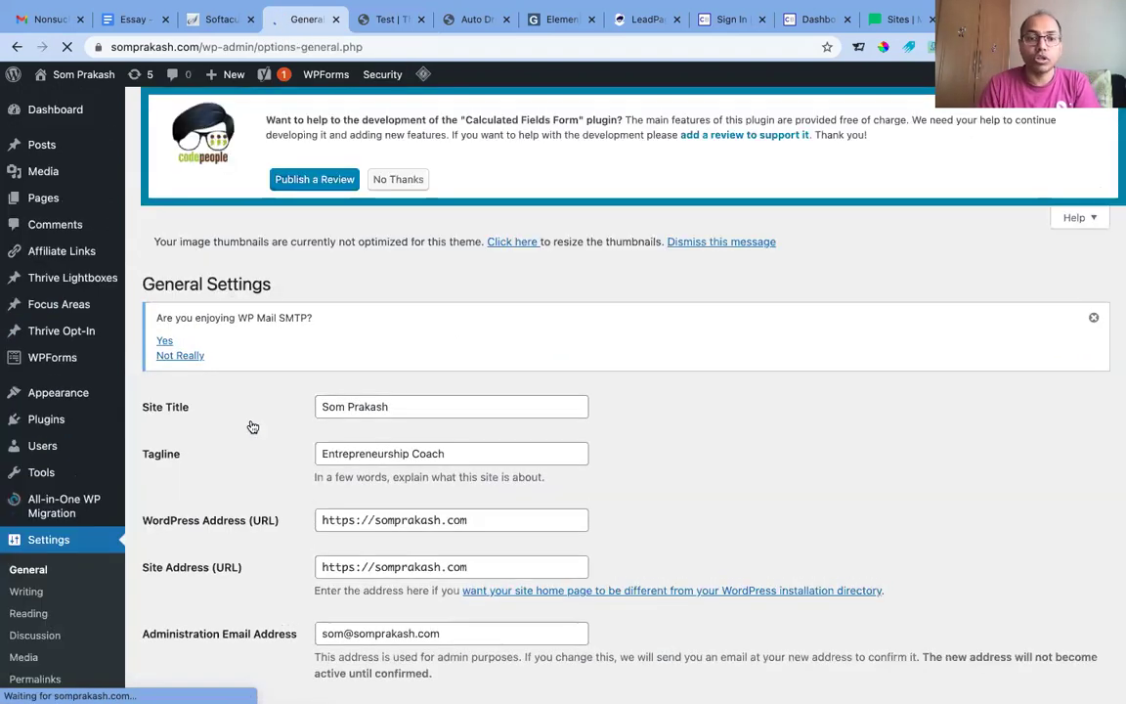
{"action": "scroll", "coordinate": [813, 442], "scroll_direction": "down", "scroll_amount": 5}
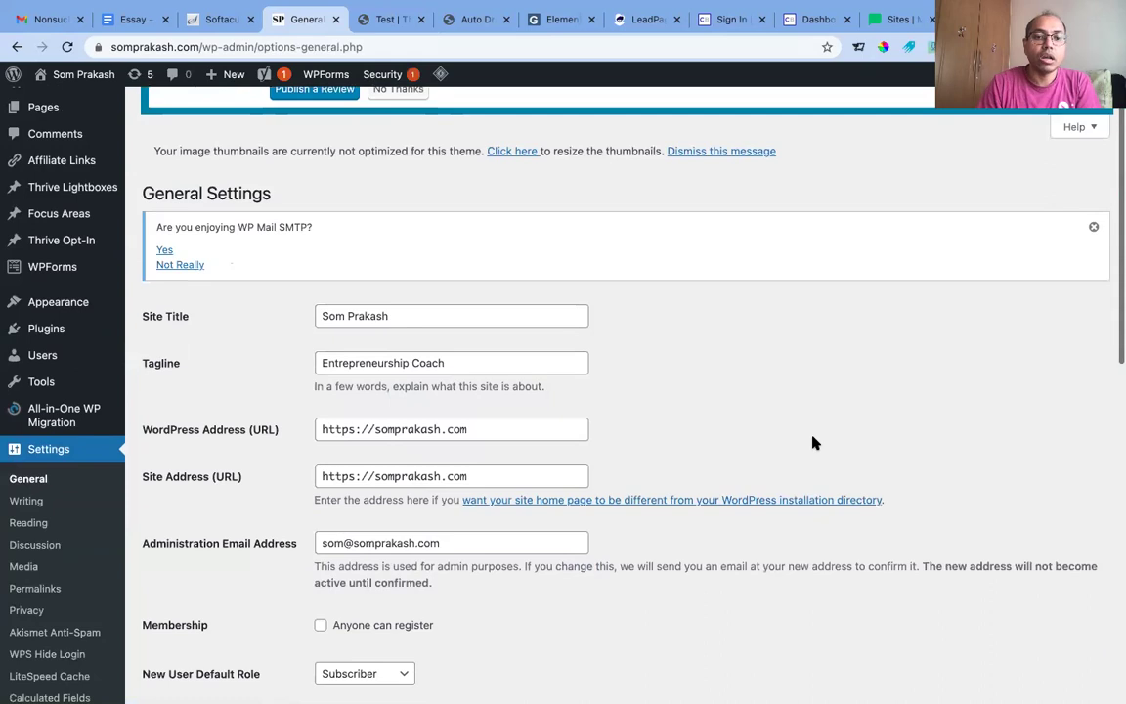
{"action": "scroll", "coordinate": [813, 443], "scroll_direction": "down", "scroll_amount": 15}
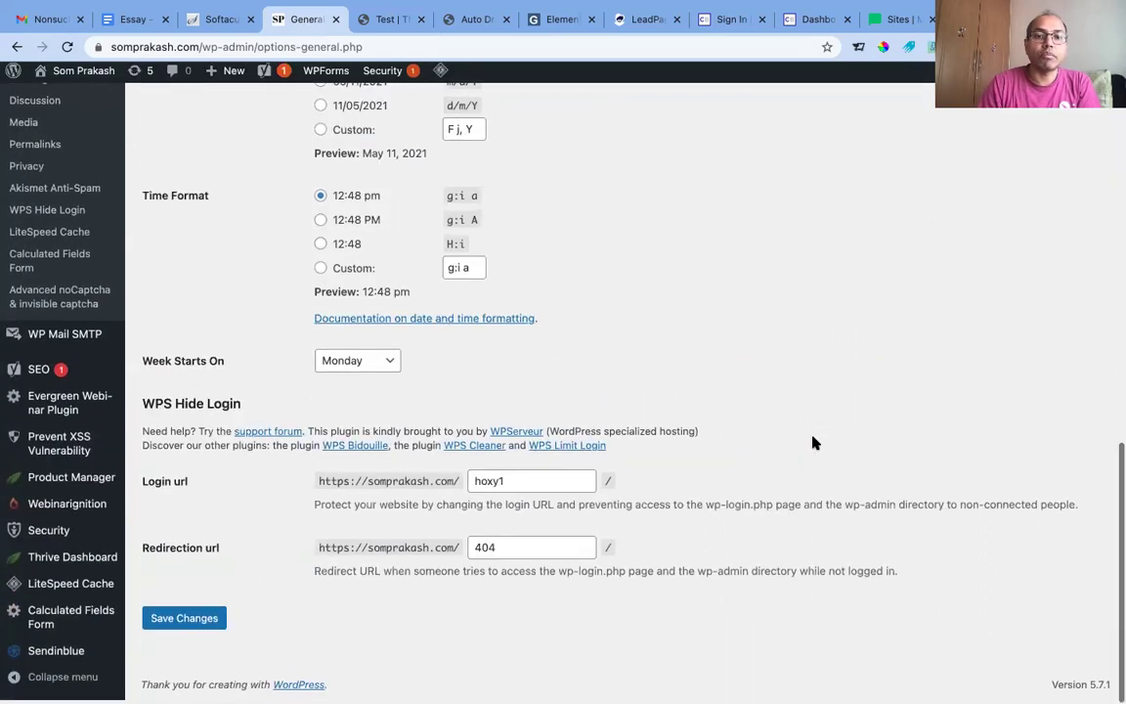
{"action": "scroll", "coordinate": [586, 479], "scroll_direction": "up", "scroll_amount": 20}
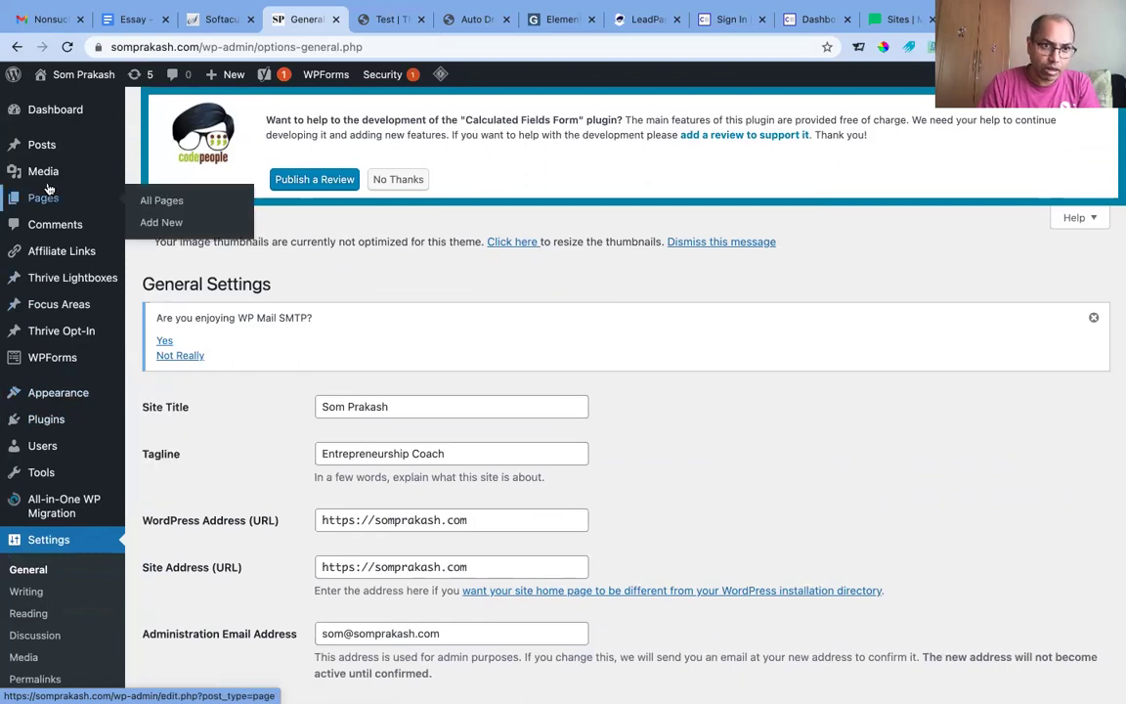
View the active theme's customization options and return to the General Settings page.
{"action": "mouse_move", "coordinate": [51, 153]}
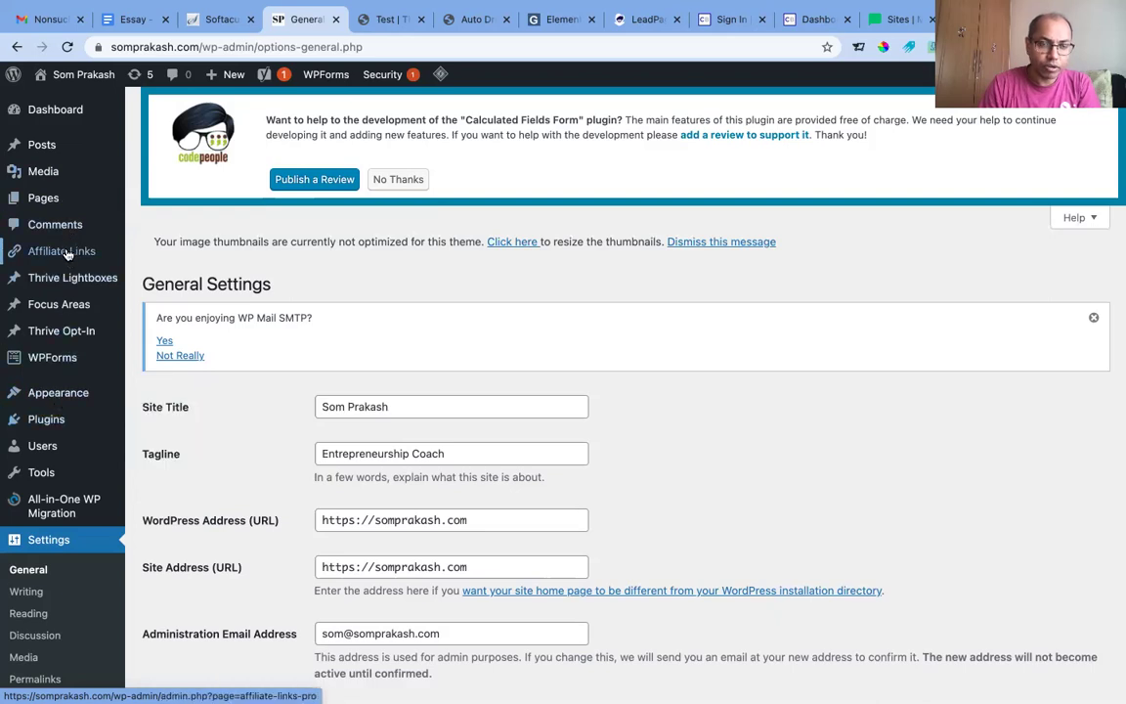
{"action": "mouse_move", "coordinate": [56, 395]}
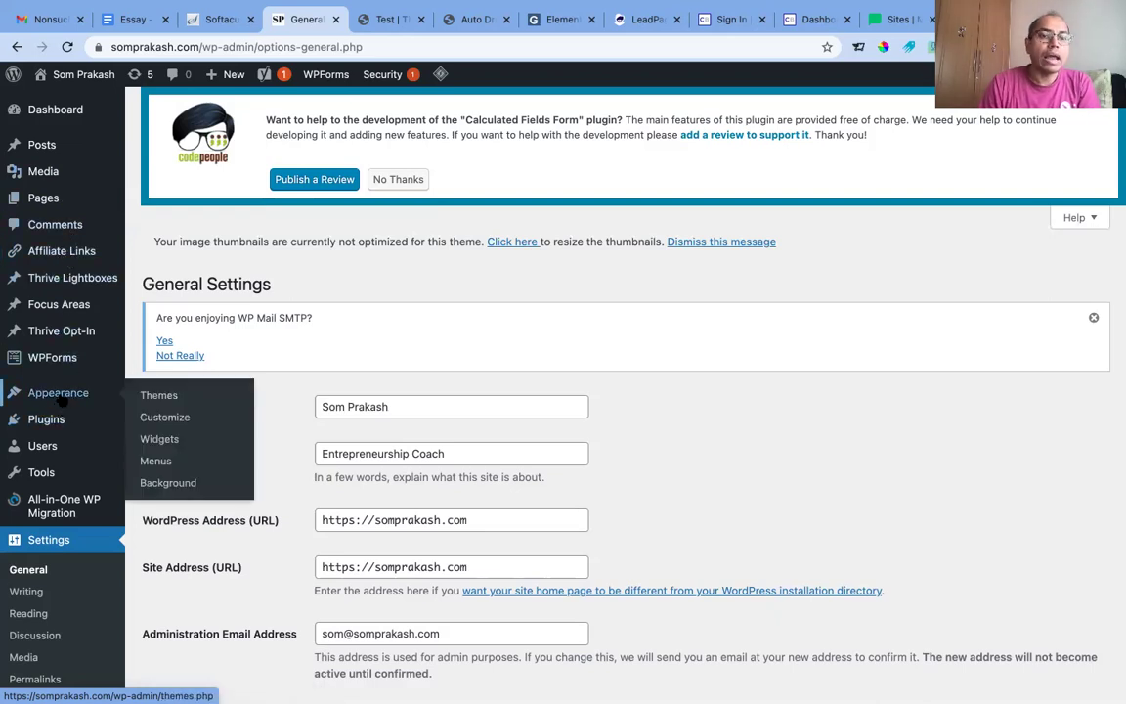
{"action": "left_click", "coordinate": [172, 422]}
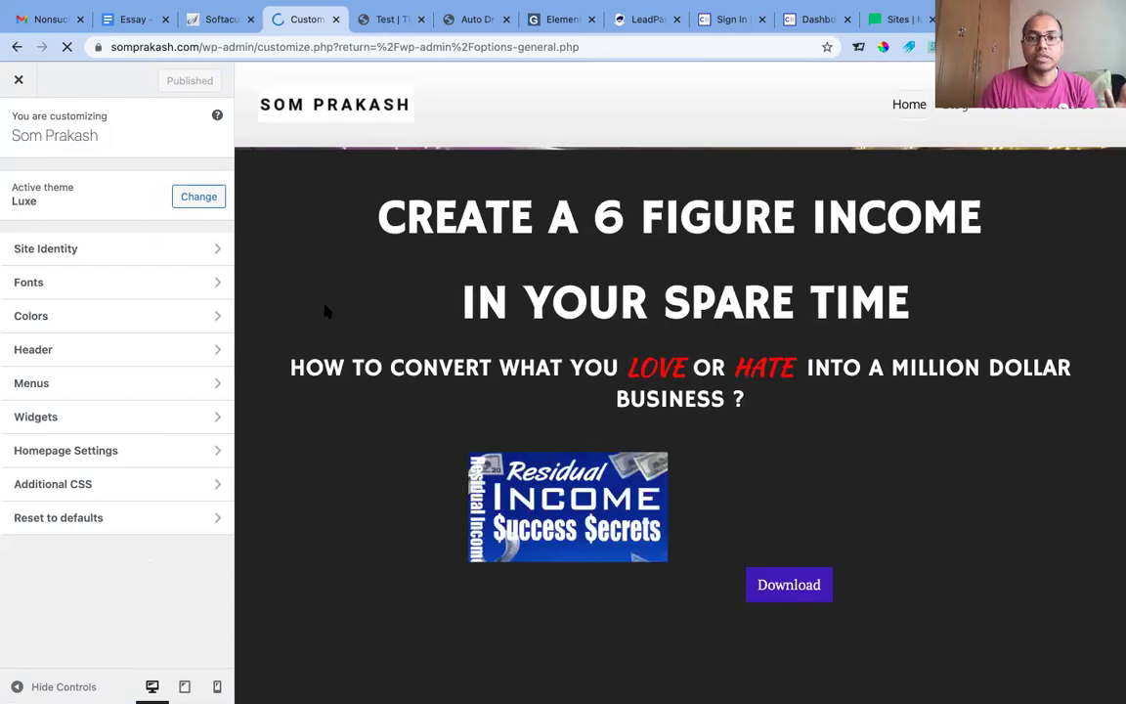
{"action": "left_click", "coordinate": [16, 47]}
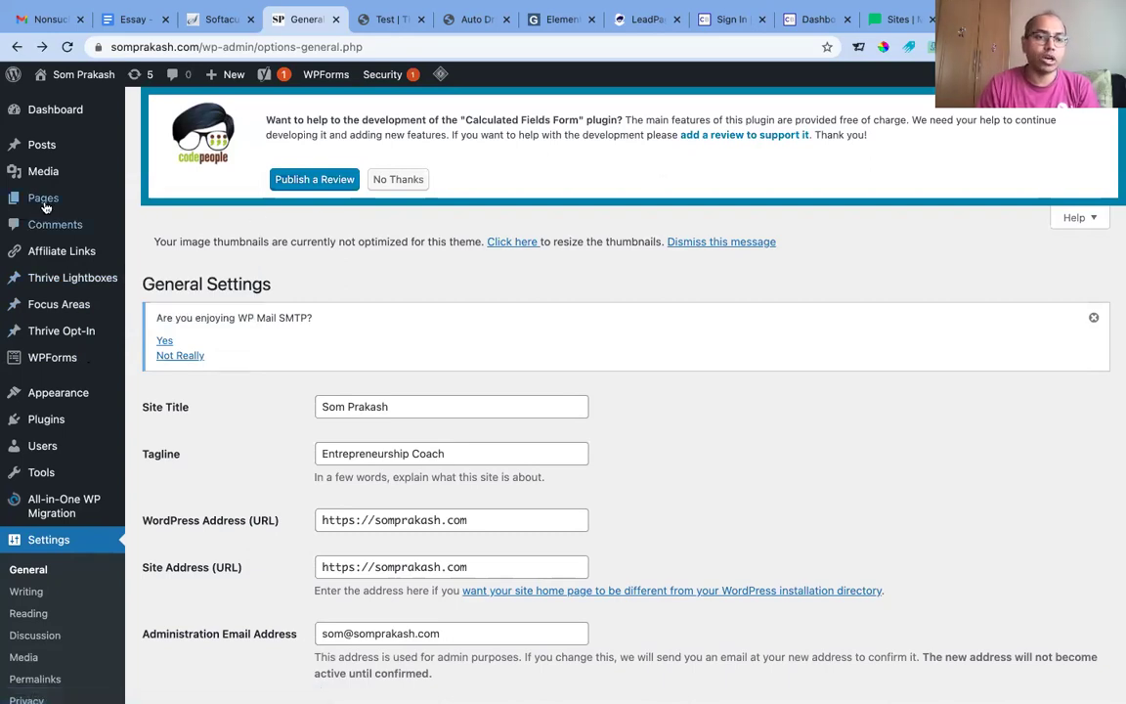
{"action": "mouse_move", "coordinate": [85, 280]}
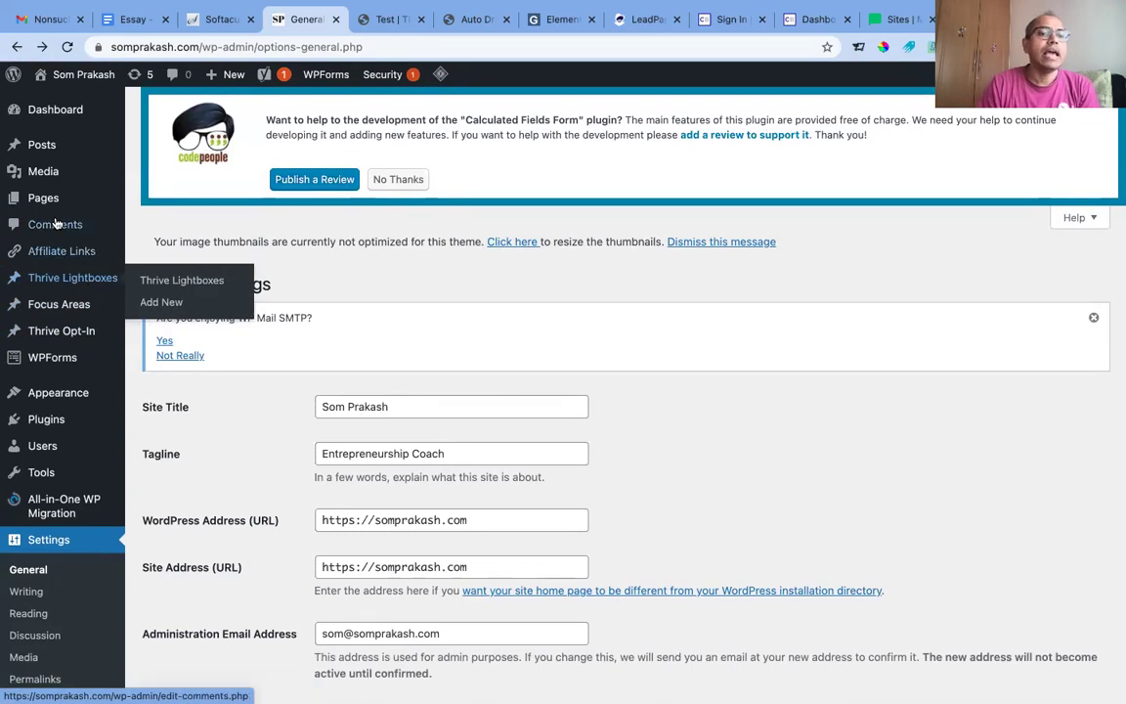
{"action": "mouse_move", "coordinate": [43, 415]}
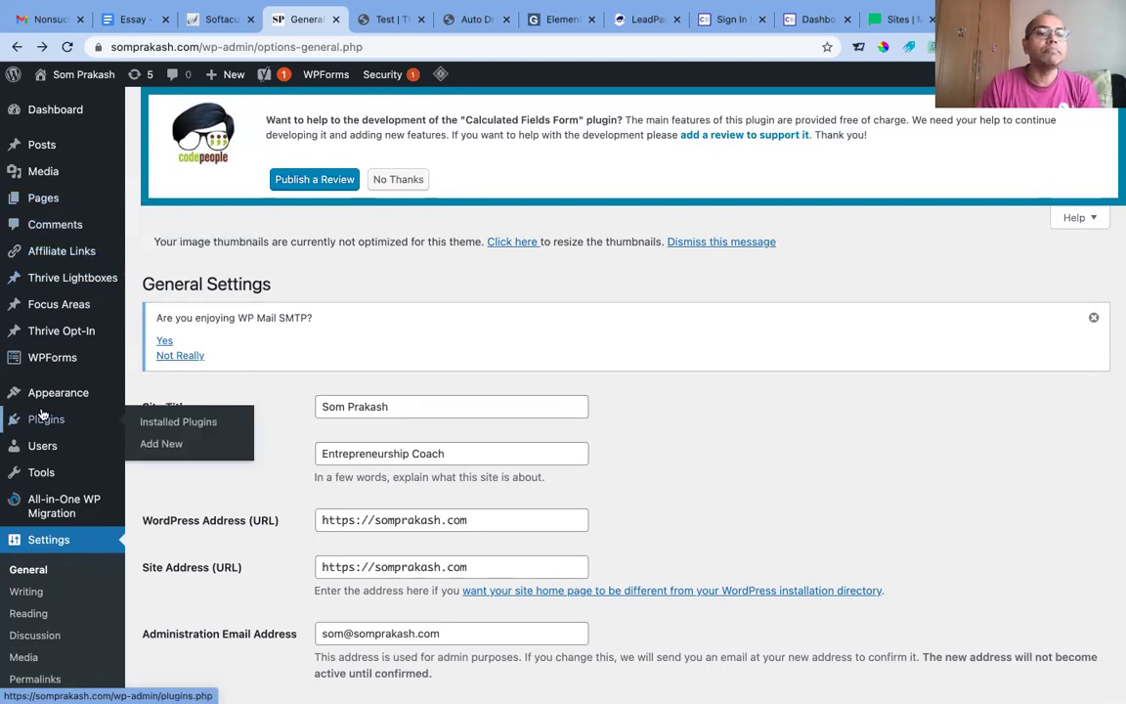
{"action": "scroll", "coordinate": [32, 561], "scroll_direction": "down", "scroll_amount": 5}
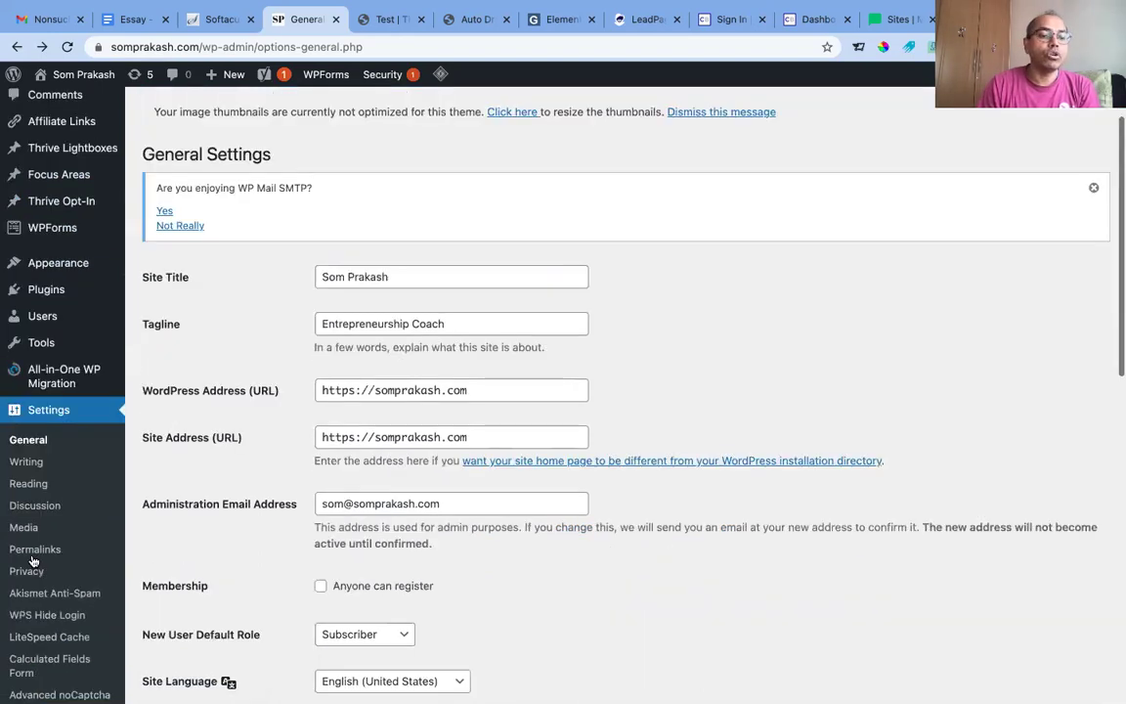
{"action": "scroll", "coordinate": [32, 561], "scroll_direction": "down", "scroll_amount": 3}
{"action": "scroll", "coordinate": [32, 561], "scroll_direction": "up", "scroll_amount": 1}
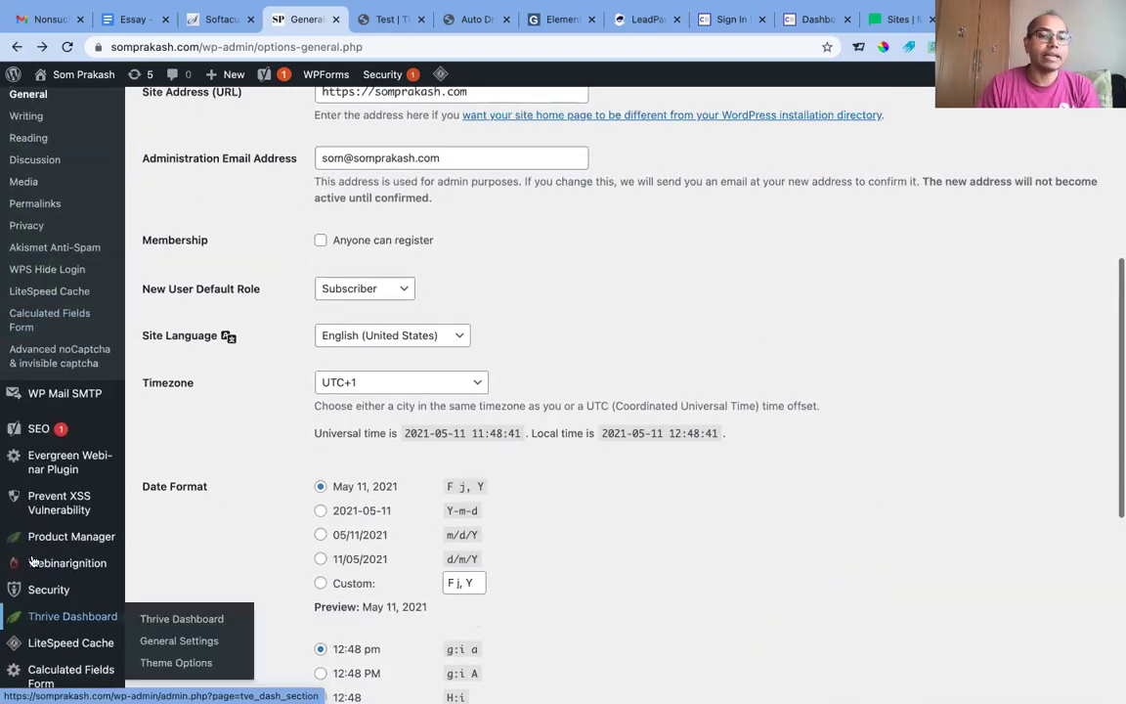
{"action": "scroll", "coordinate": [32, 561], "scroll_direction": "down", "scroll_amount": 5}
{"action": "scroll", "coordinate": [32, 561], "scroll_direction": "up", "scroll_amount": 10}
{"action": "scroll", "coordinate": [32, 561], "scroll_direction": "down", "scroll_amount": 1}
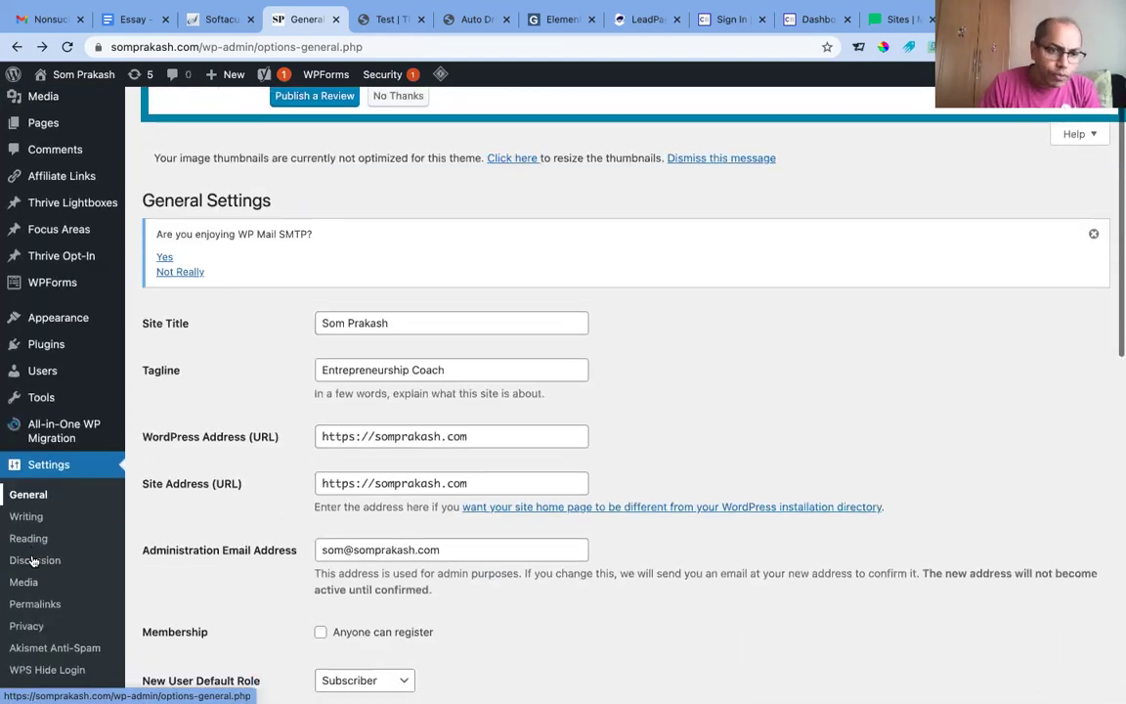
{"action": "scroll", "coordinate": [32, 561], "scroll_direction": "up", "scroll_amount": 1}
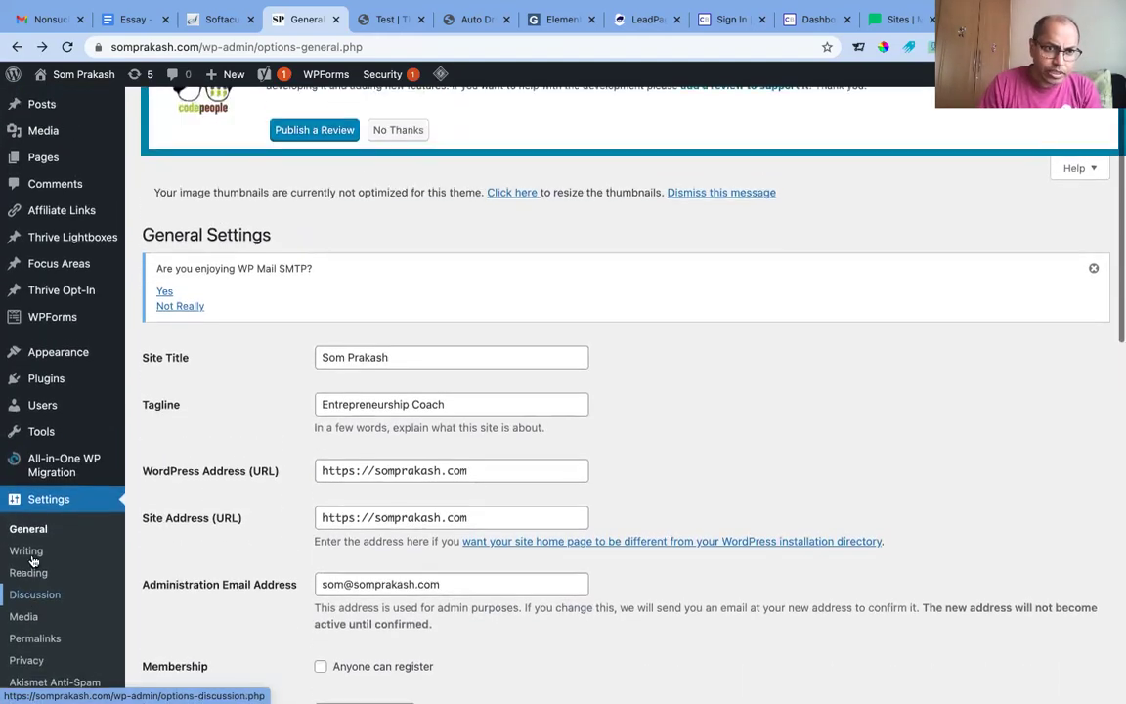
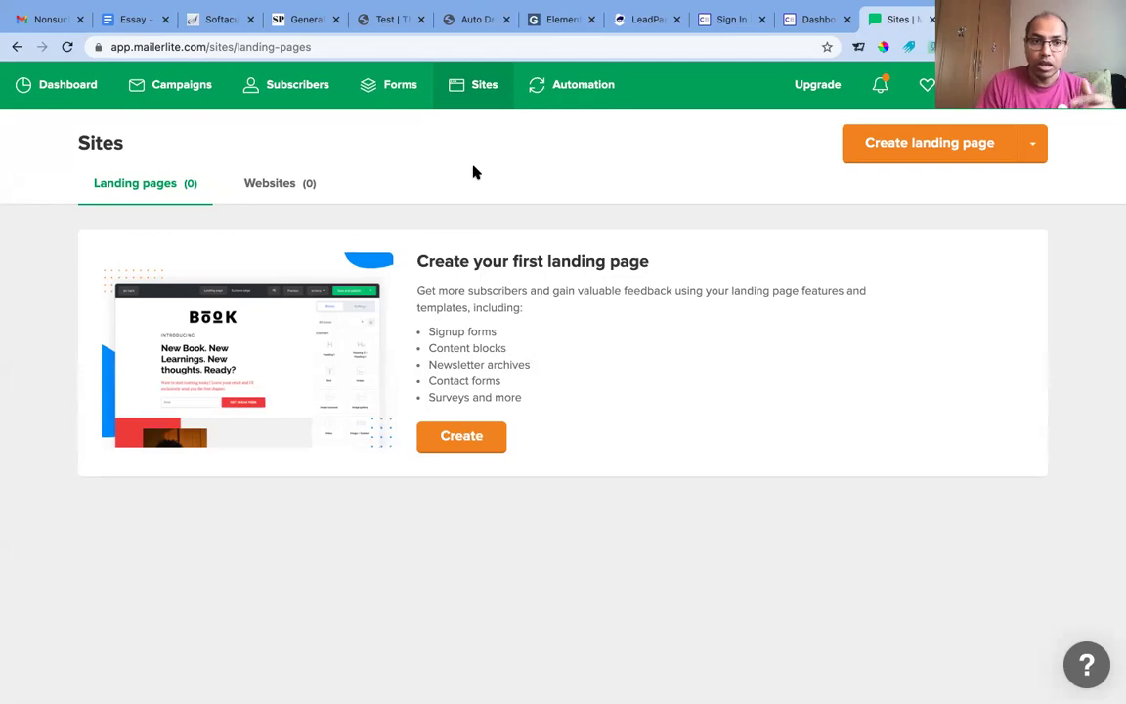
Create a landing page in the Sites section and name it "TestingMyDomain".
{"action": "left_click", "coordinate": [479, 86]}
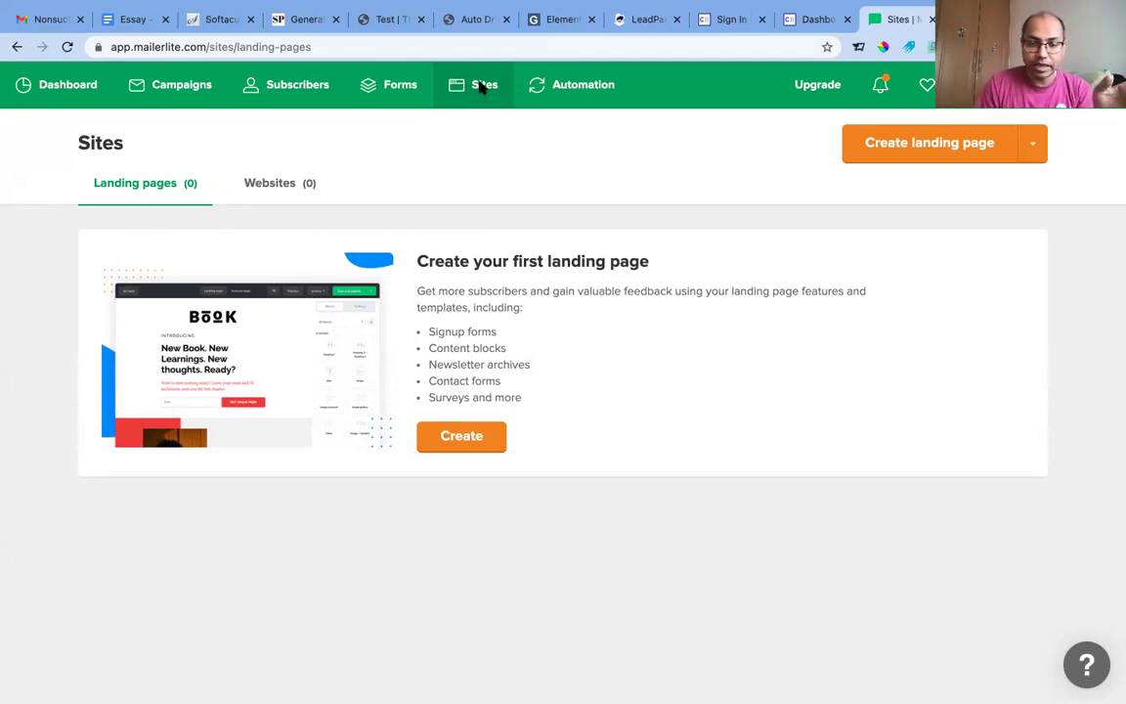
{"action": "left_click", "coordinate": [450, 442]}
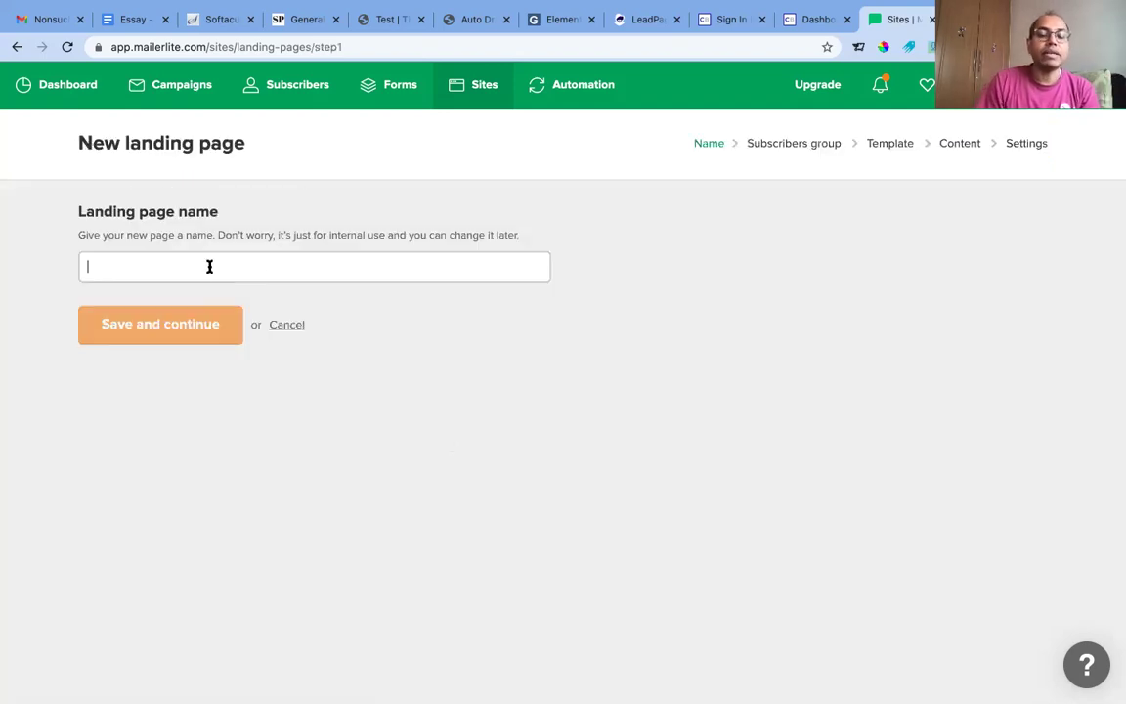
{"action": "left_click", "coordinate": [209, 266]}
{"action": "type", "text": "Testing"}
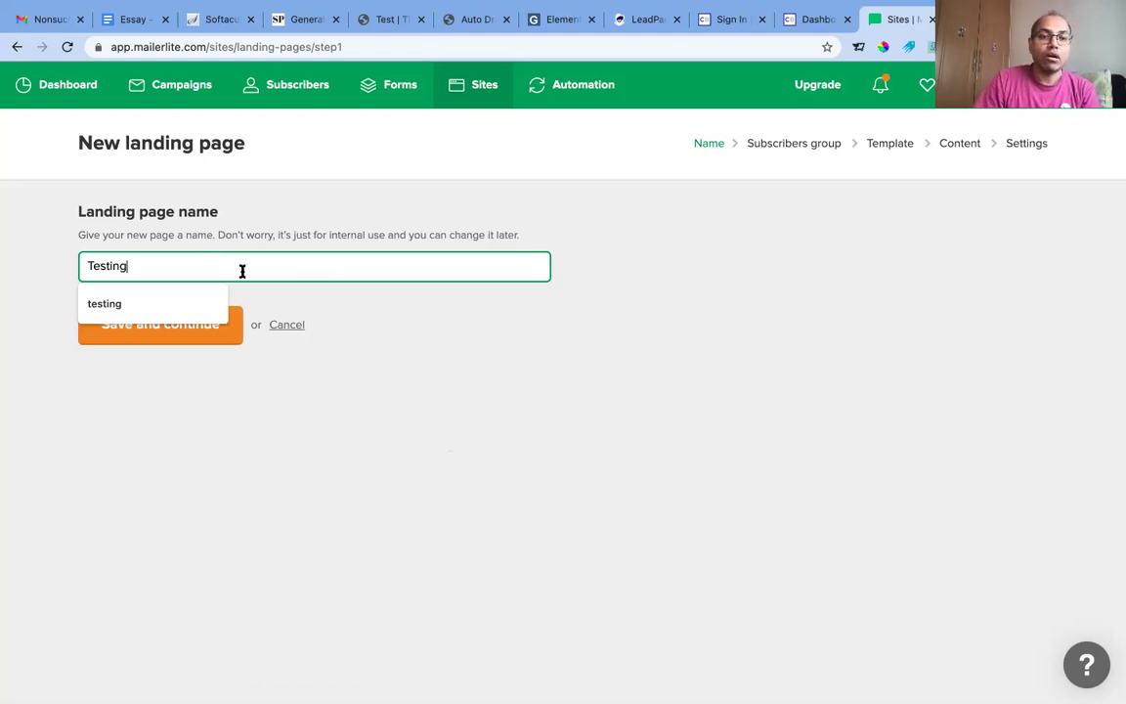
{"action": "type", "text": "MyDomain"}
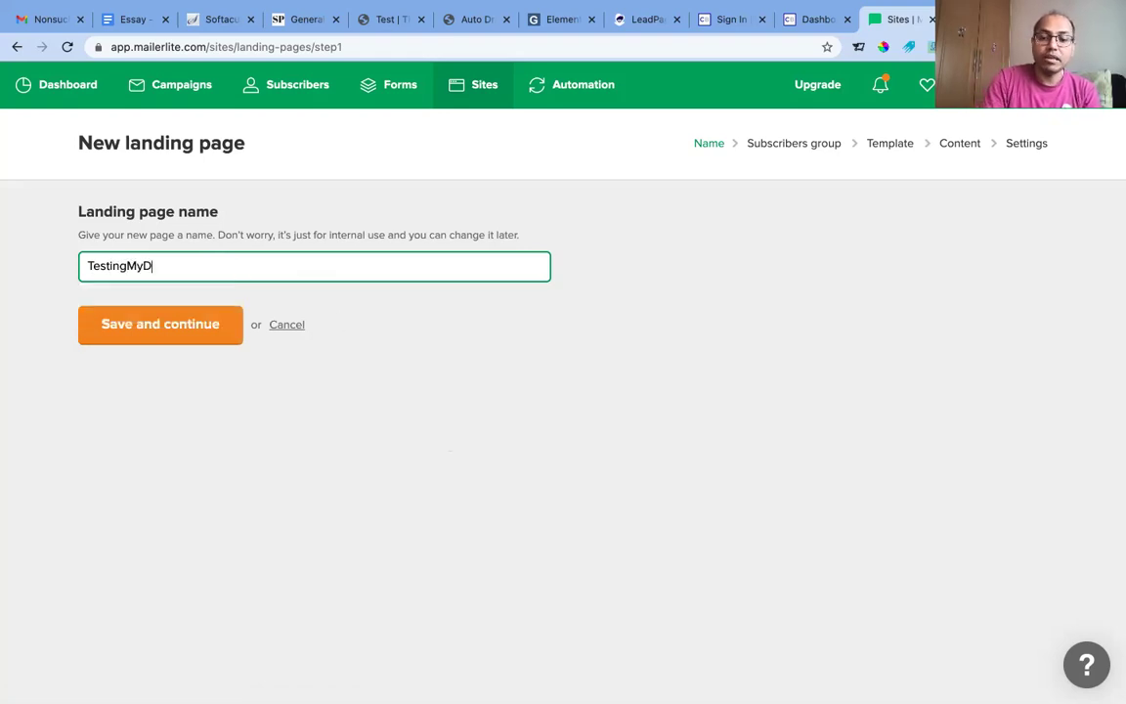
{"action": "left_click", "coordinate": [179, 335]}
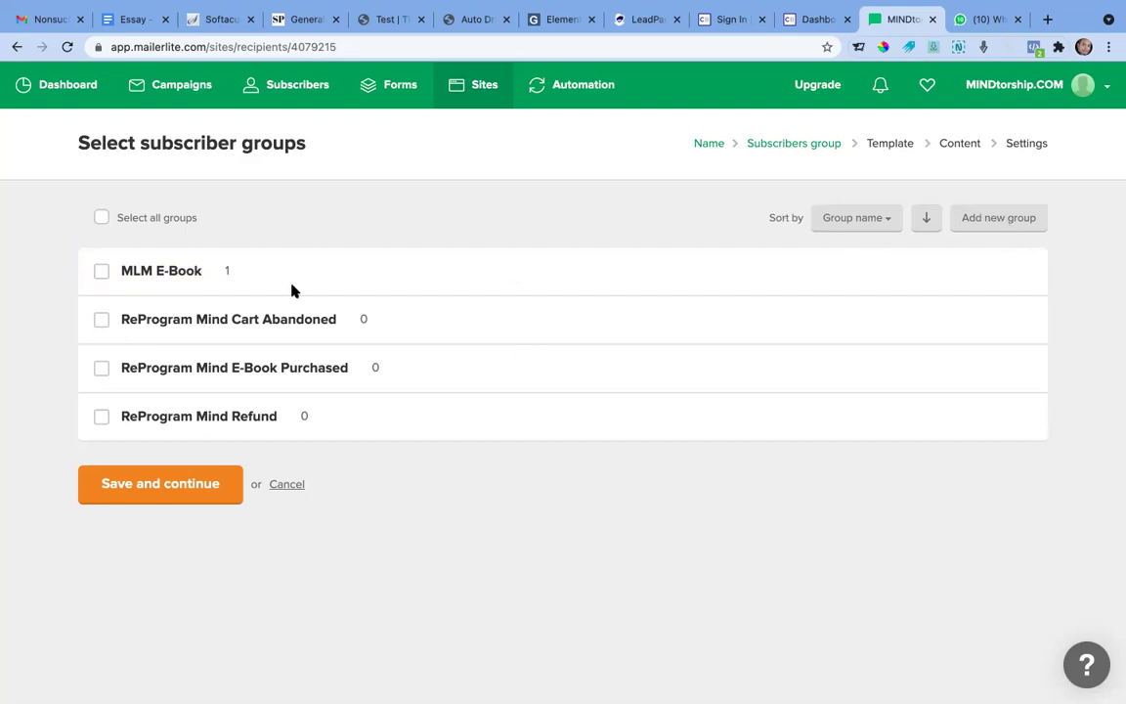
Assign the landing page to the MLM E-Book subscriber group and choose the New book template.
{"action": "left_click", "coordinate": [101, 272]}
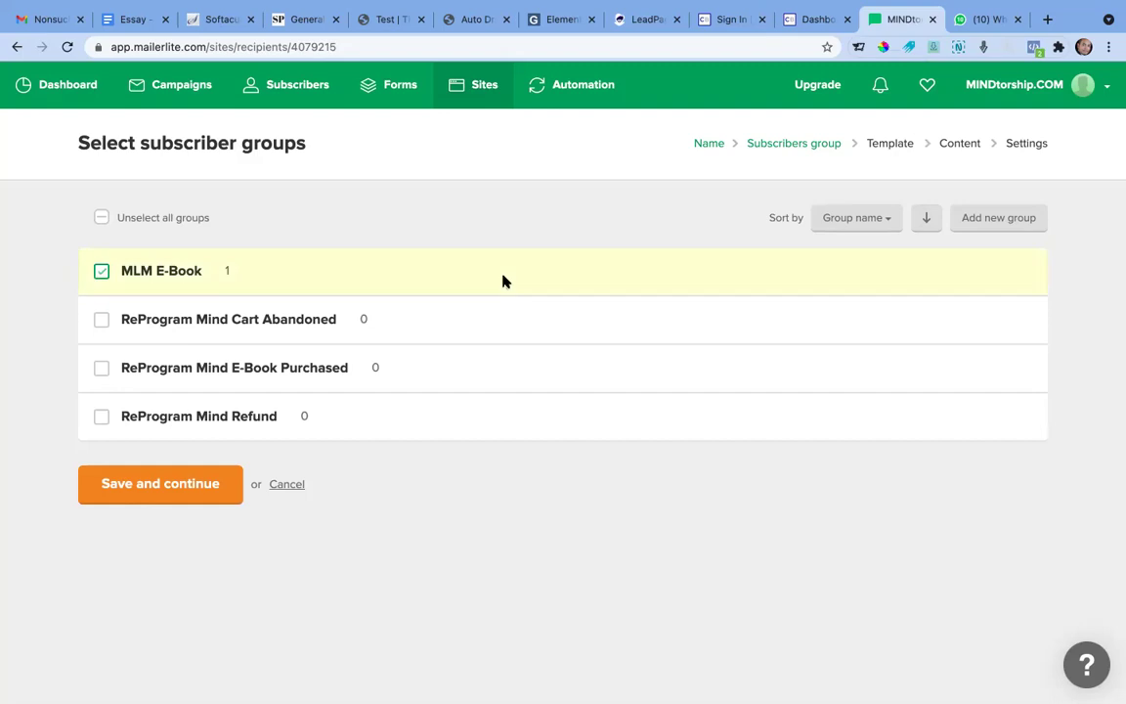
{"action": "left_click", "coordinate": [142, 489]}
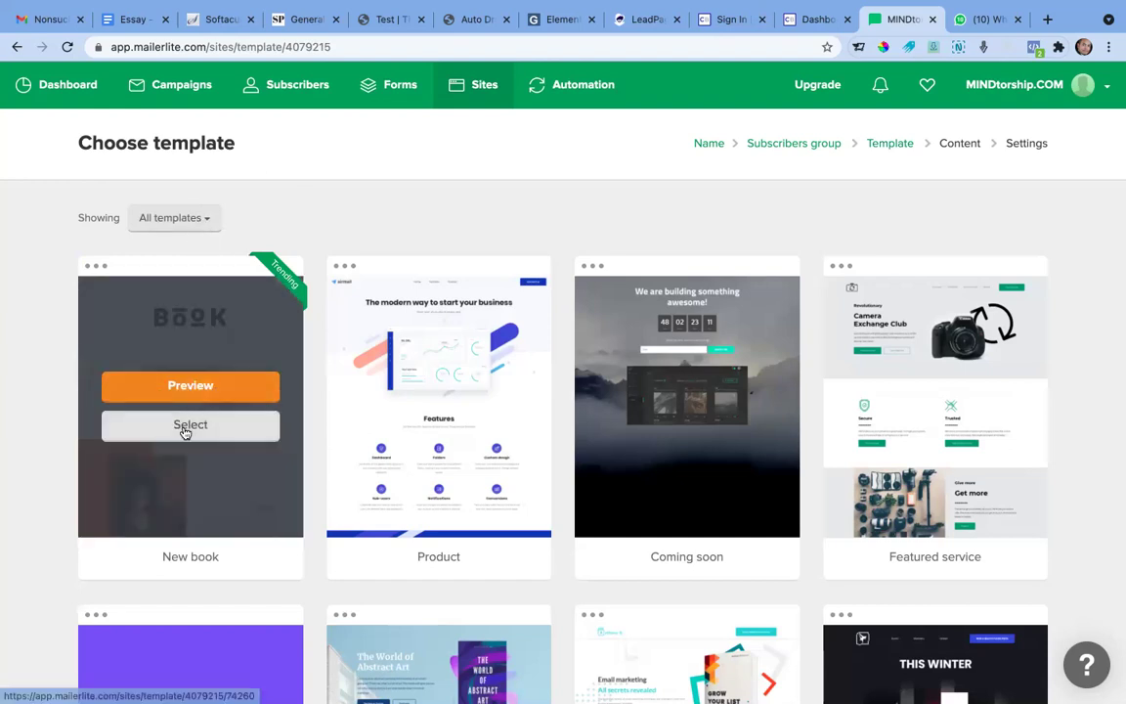
{"action": "left_click", "coordinate": [185, 428]}
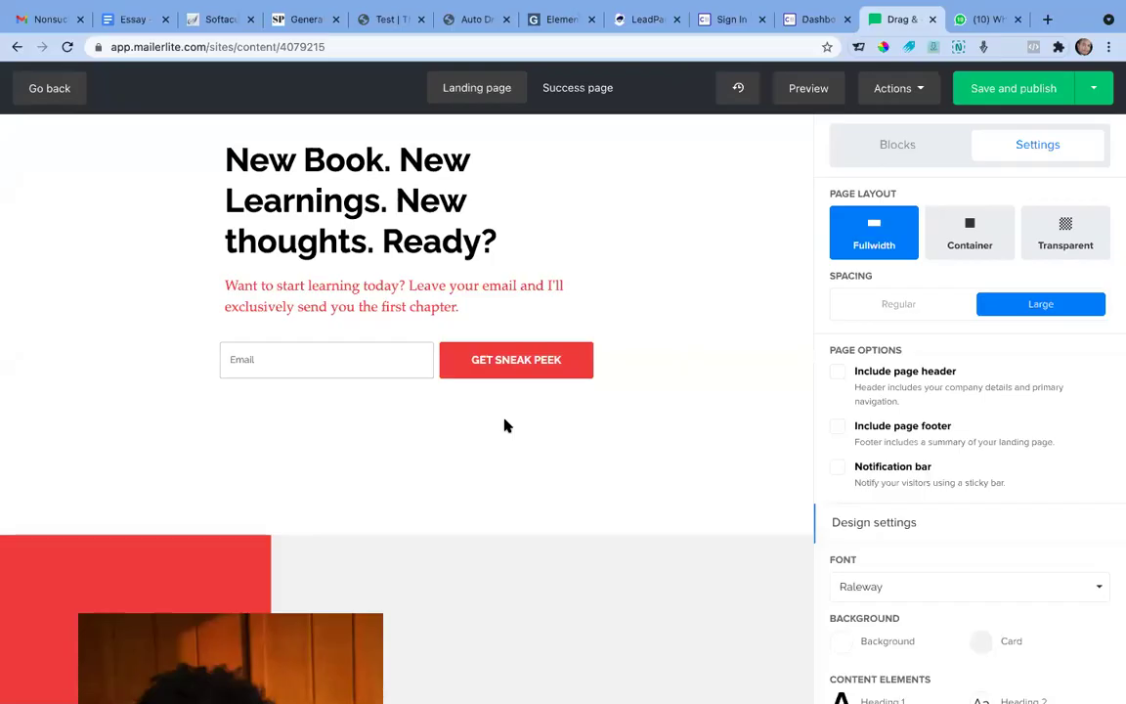
Look over the template's heading, signup form and author sections, and open the BOOK logo image's options.
{"action": "scroll", "coordinate": [505, 425], "scroll_direction": "down", "scroll_amount": 3}
{"action": "scroll", "coordinate": [505, 425], "scroll_direction": "up", "scroll_amount": 7}
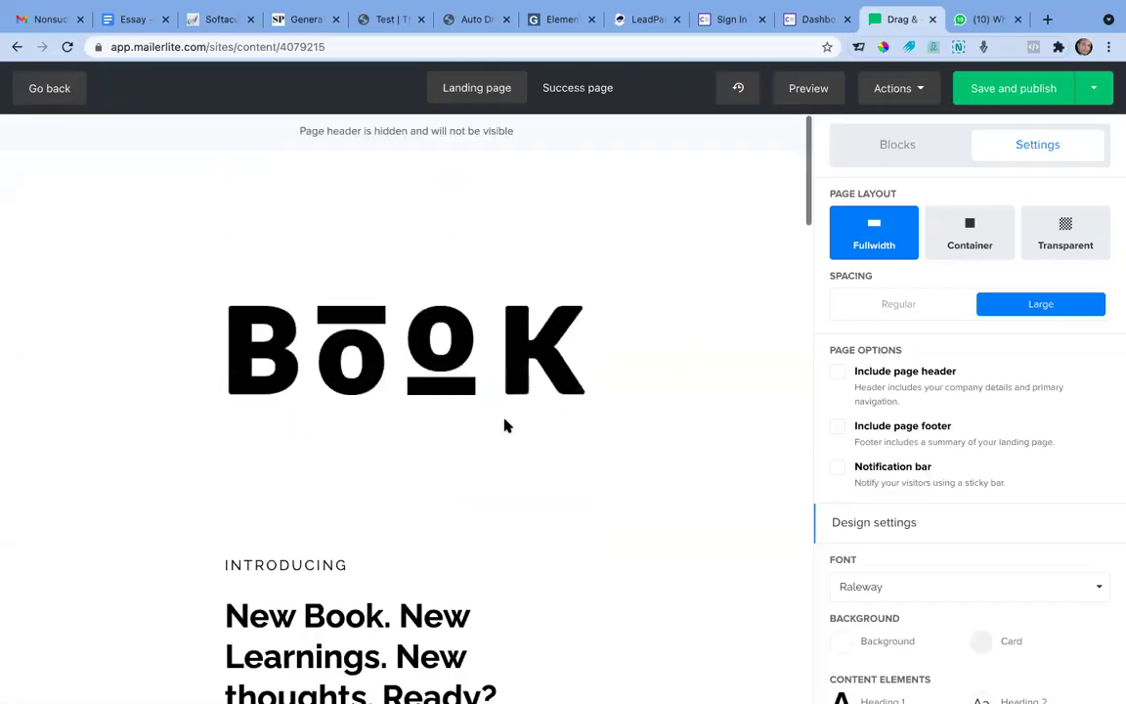
{"action": "scroll", "coordinate": [504, 425], "scroll_direction": "down", "scroll_amount": 5}
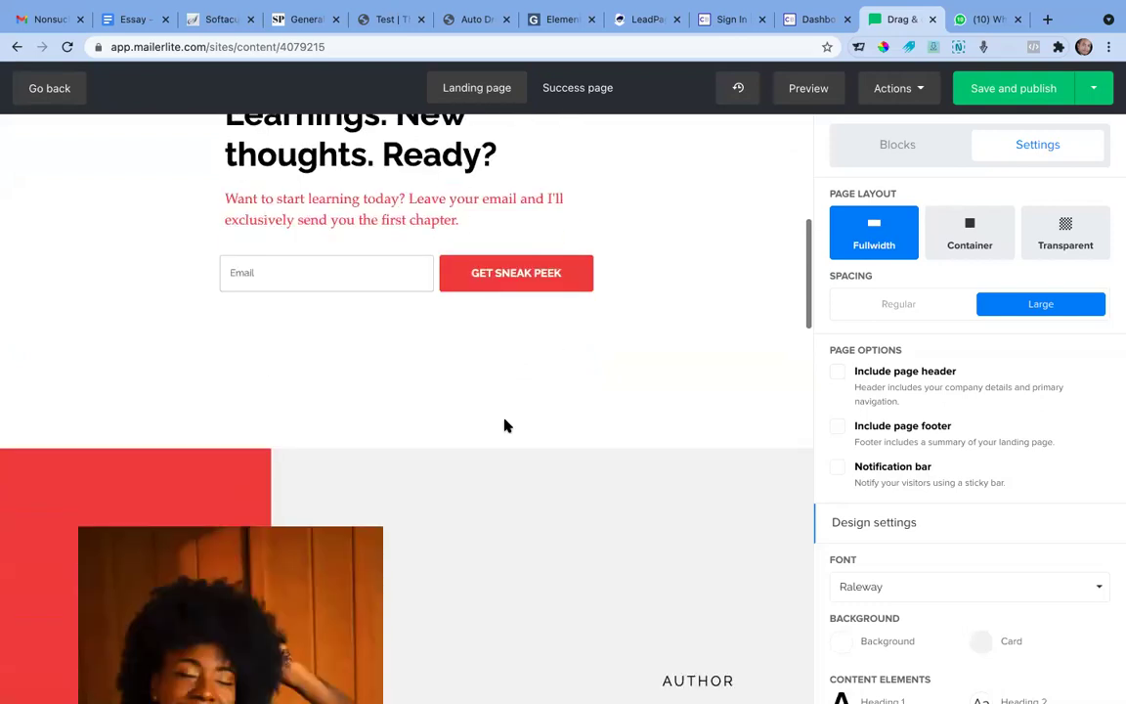
{"action": "scroll", "coordinate": [504, 425], "scroll_direction": "down", "scroll_amount": 5}
{"action": "scroll", "coordinate": [470, 356], "scroll_direction": "up", "scroll_amount": 6}
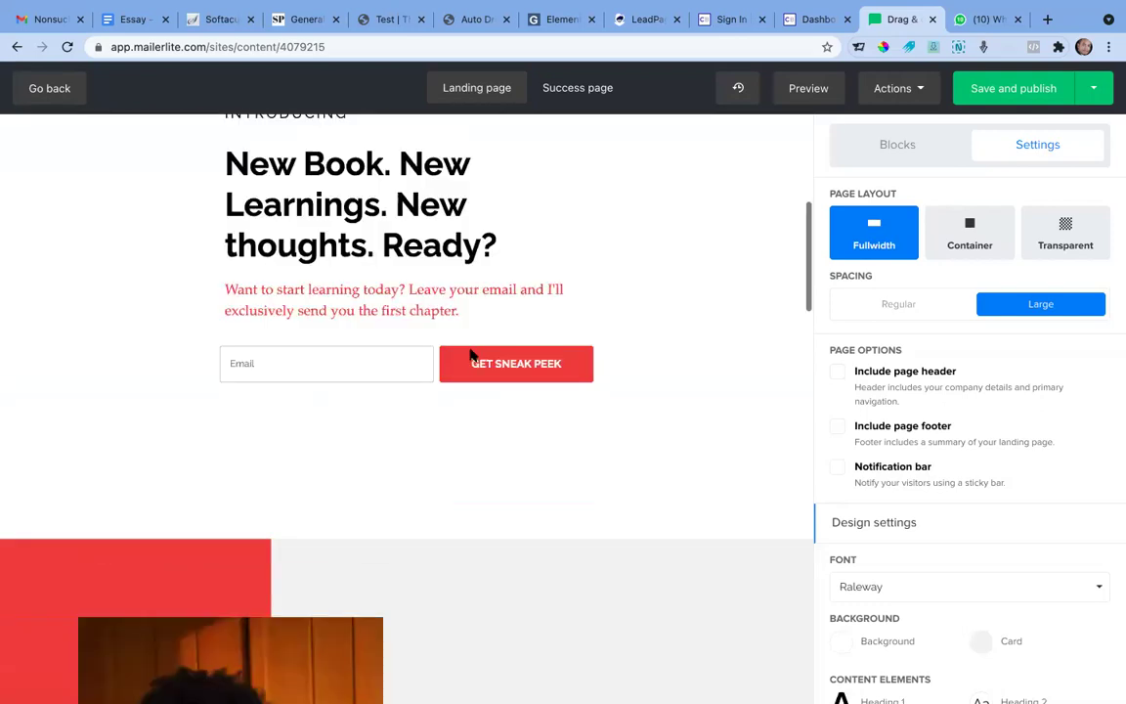
{"action": "scroll", "coordinate": [470, 356], "scroll_direction": "up", "scroll_amount": 4}
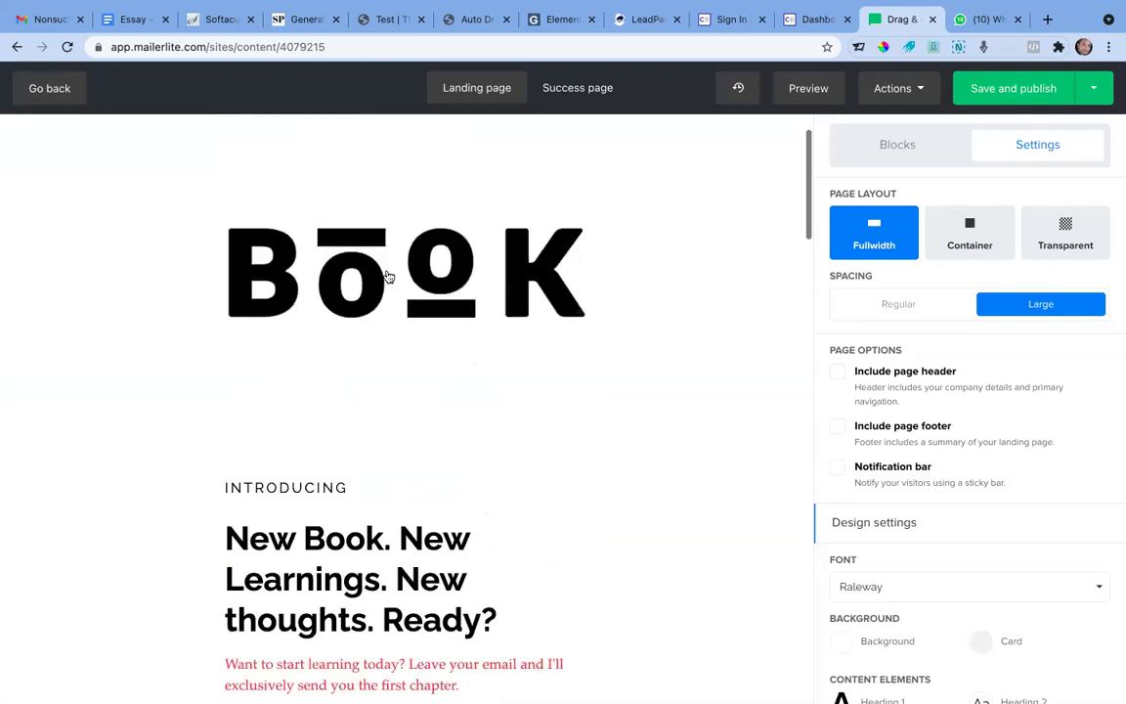
{"action": "left_click", "coordinate": [593, 272]}
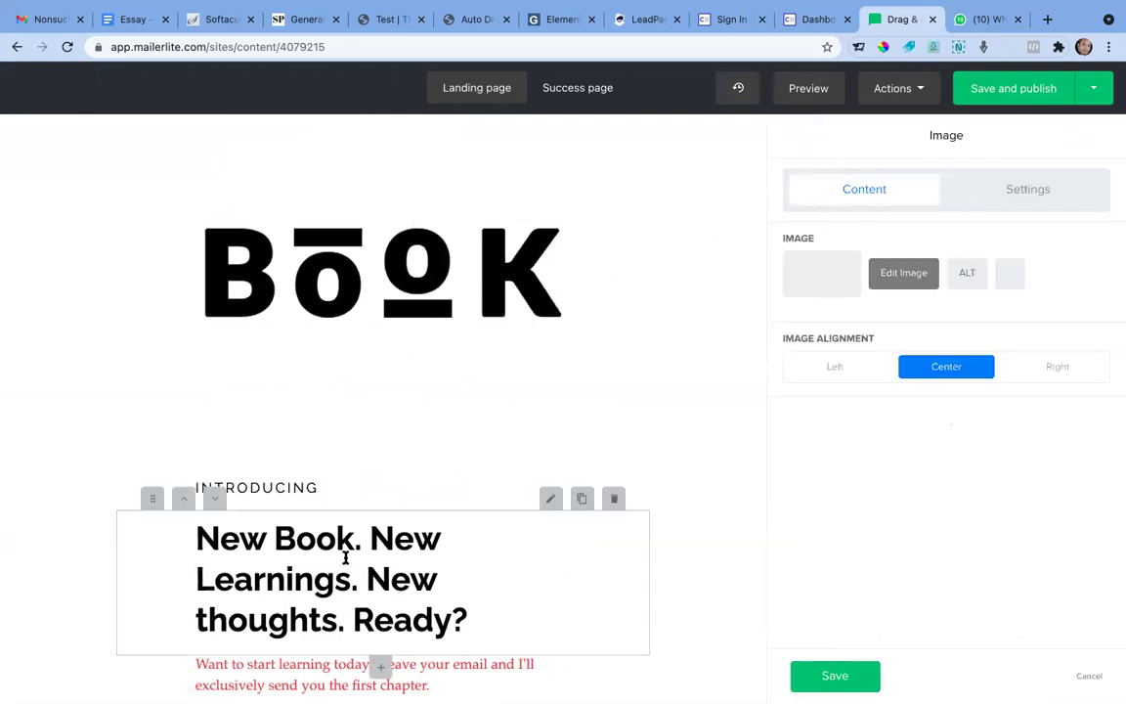
Replace the main heading under "INTRODUCING" with "Make Money Online".
{"action": "scroll", "coordinate": [350, 518], "scroll_direction": "down", "scroll_amount": 3}
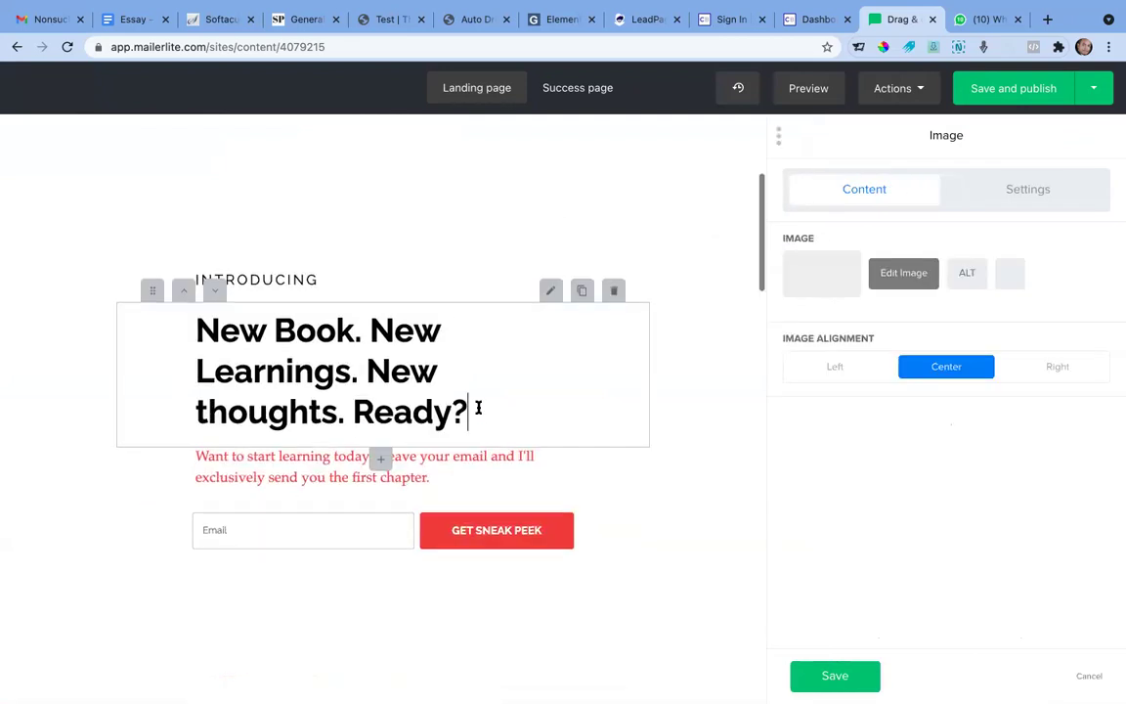
{"action": "triple_click", "coordinate": [196, 329]}
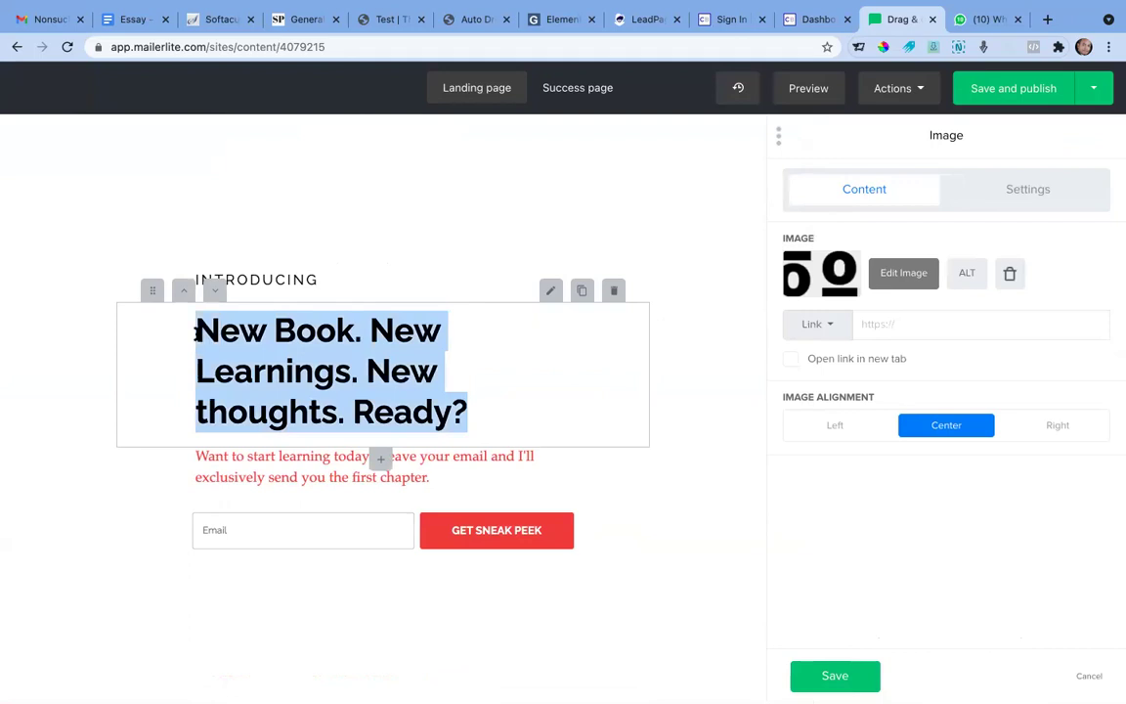
{"action": "type", "text": "M"}
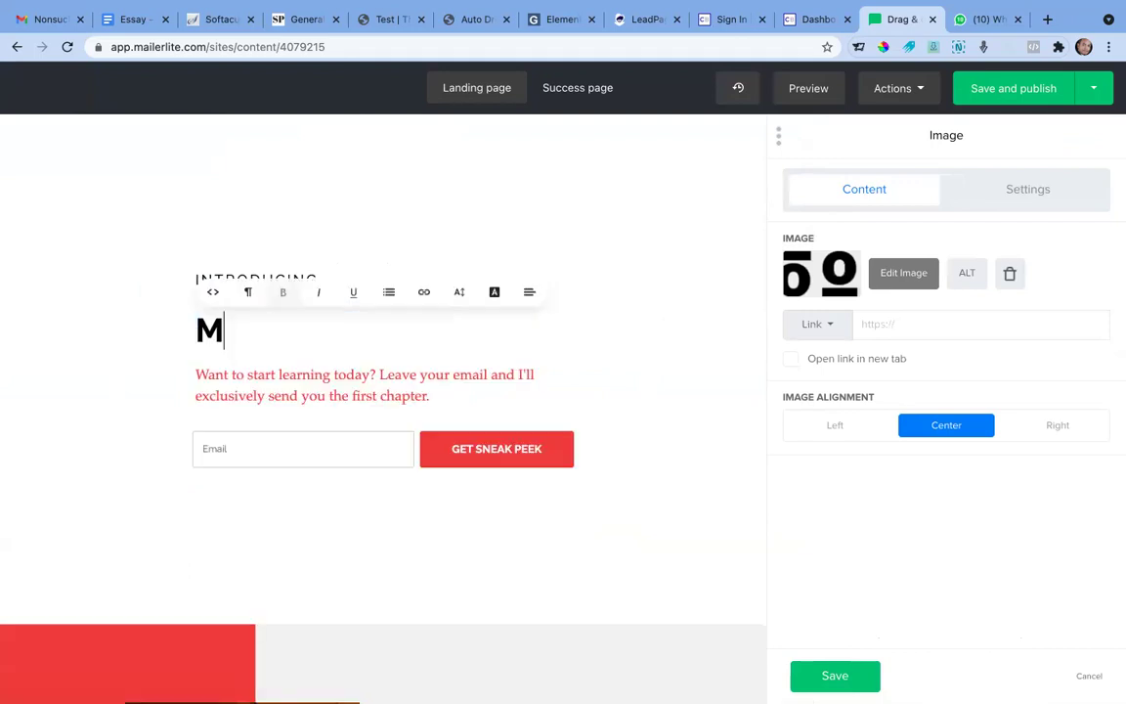
{"action": "type", "text": "ake Mo"}
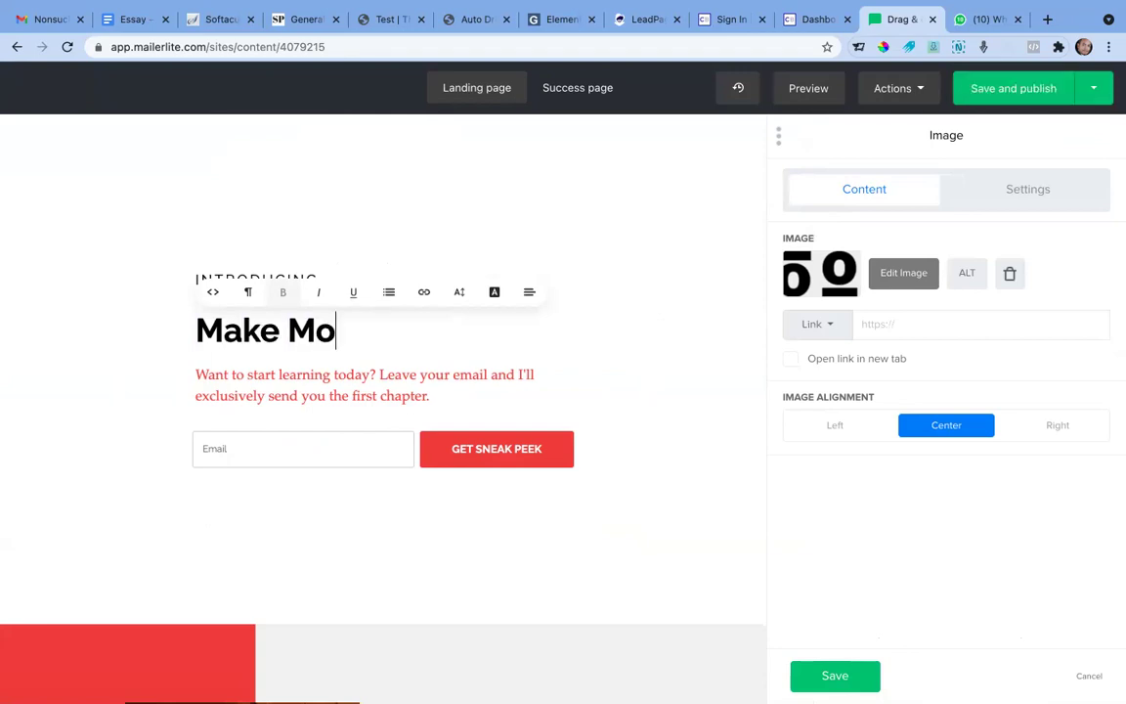
{"action": "type", "text": "ney Online"}
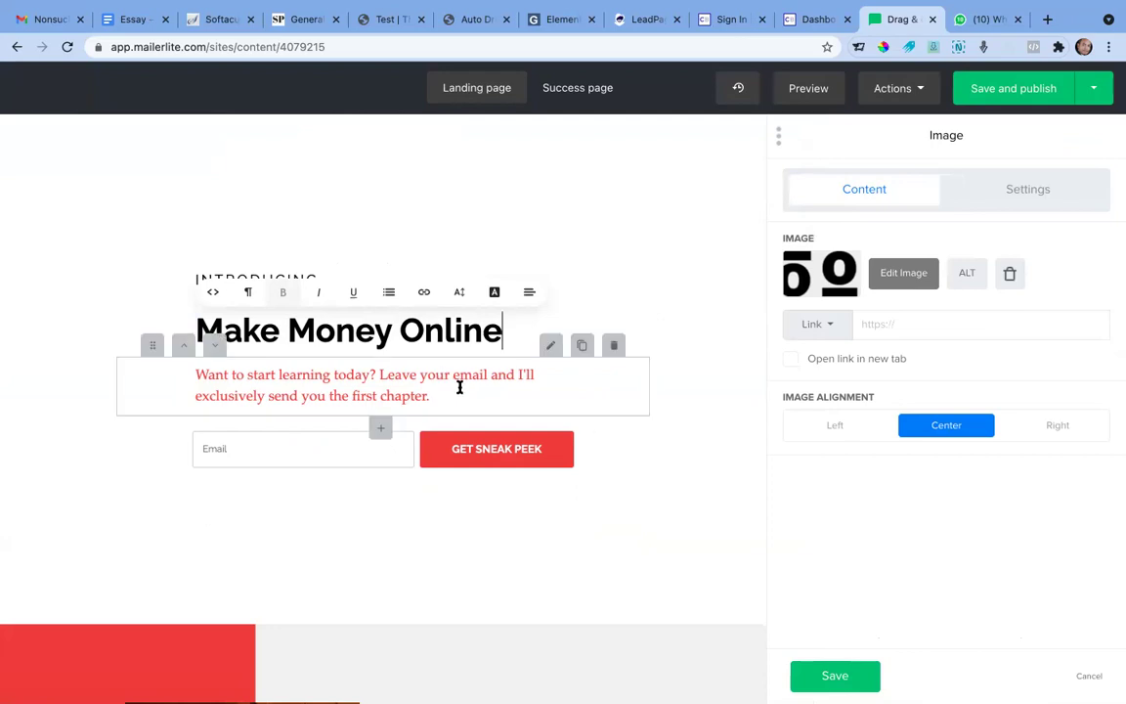
{"action": "left_click", "coordinate": [578, 454]}
Examine the author portrait's image options, the Image + Content block's display options, and the remaining page sections.
{"action": "scroll", "coordinate": [681, 553], "scroll_direction": "down", "scroll_amount": 5}
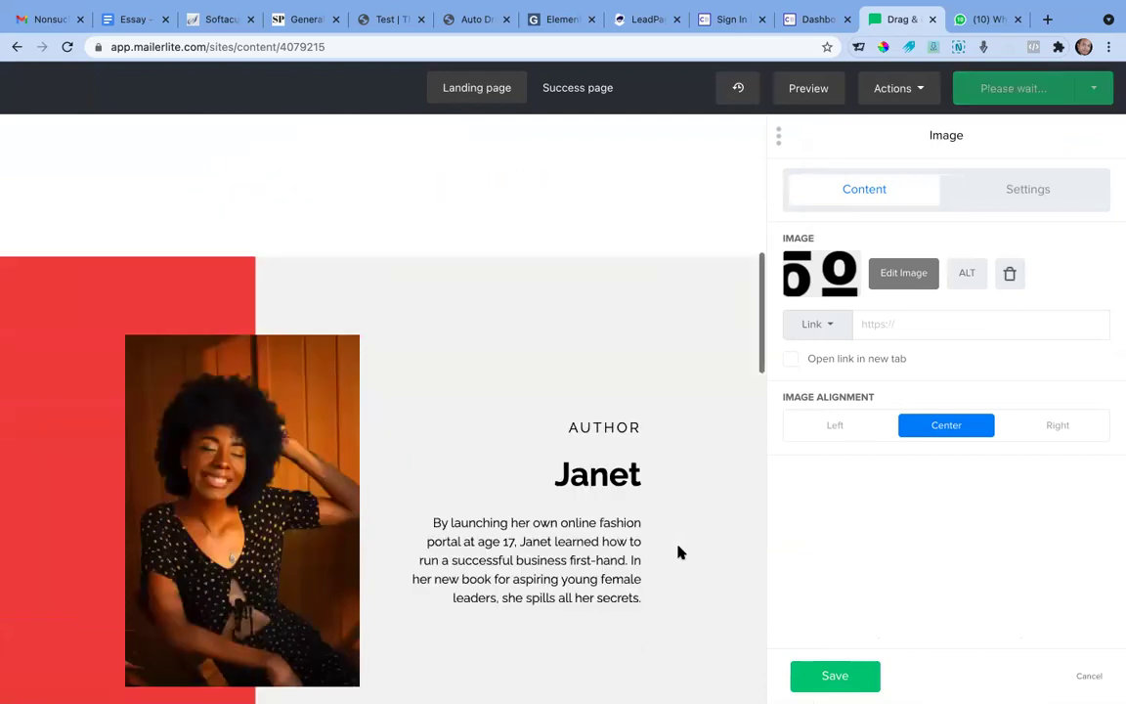
{"action": "left_click", "coordinate": [239, 473]}
{"action": "left_click", "coordinate": [552, 276]}
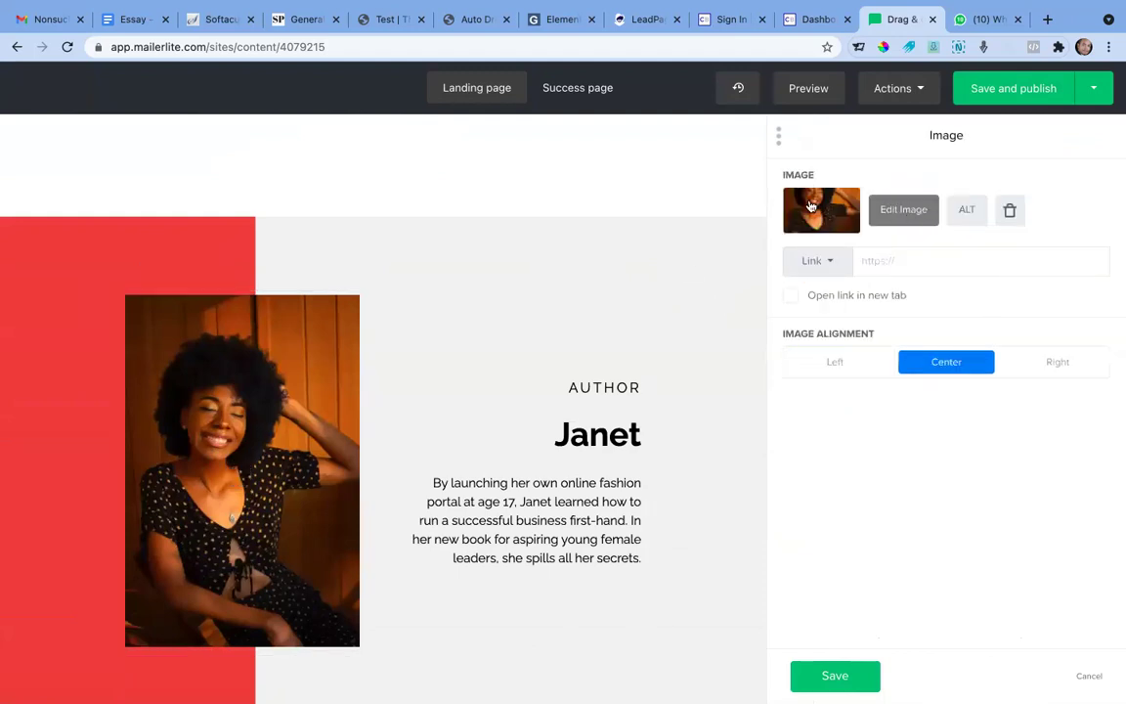
{"action": "left_click", "coordinate": [730, 186]}
{"action": "scroll", "coordinate": [453, 476], "scroll_direction": "down", "scroll_amount": 15}
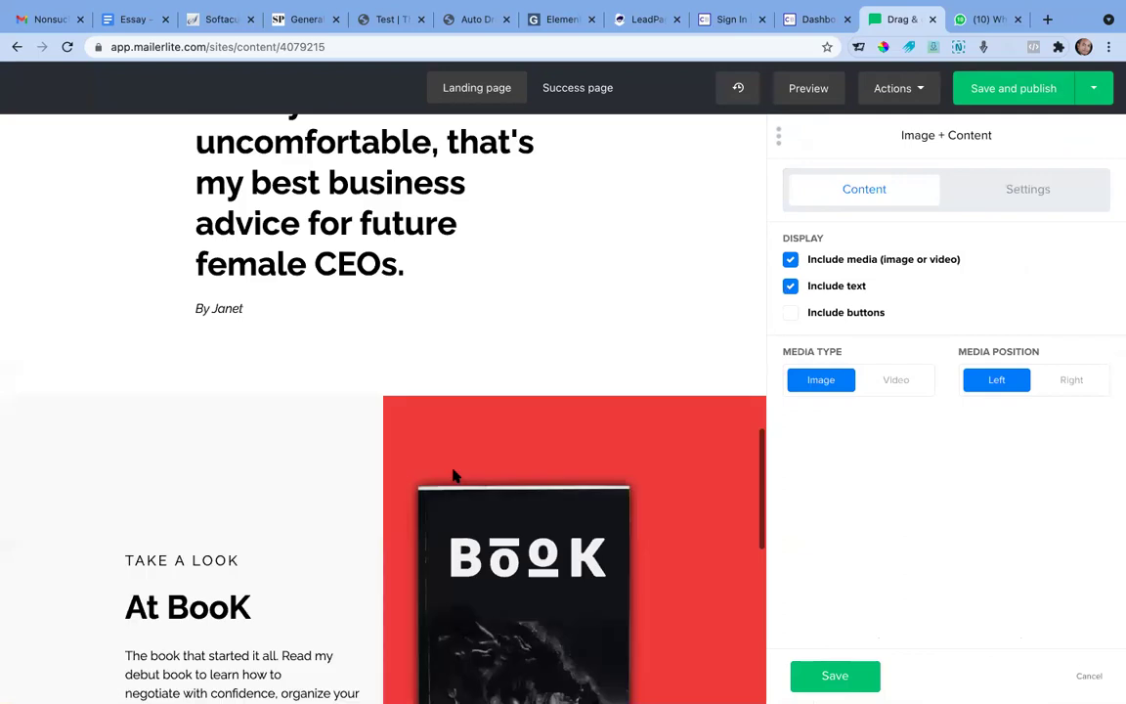
{"action": "scroll", "coordinate": [452, 476], "scroll_direction": "up", "scroll_amount": 8}
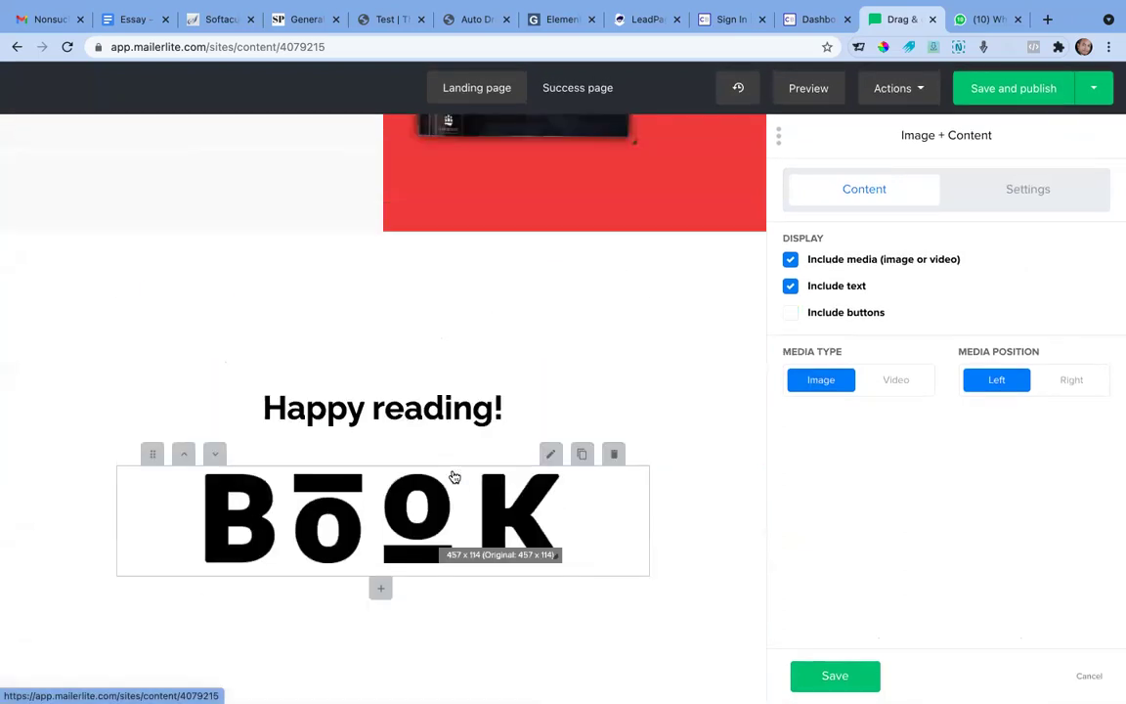
{"action": "scroll", "coordinate": [452, 477], "scroll_direction": "down", "scroll_amount": 8}
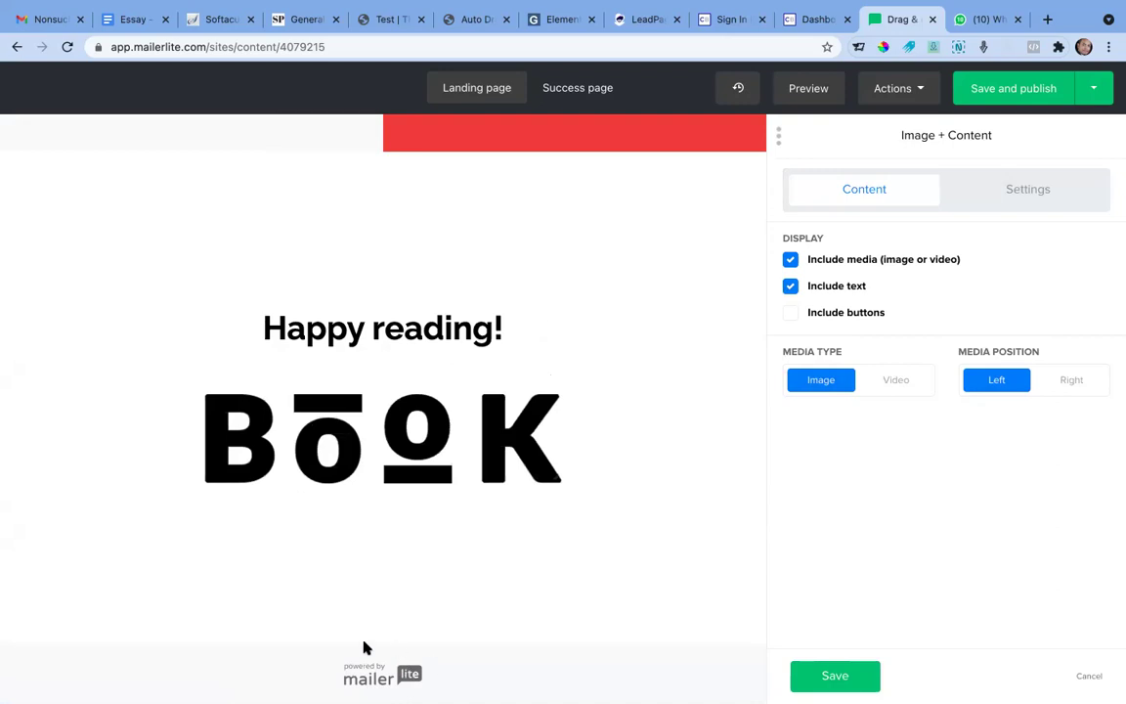
{"action": "scroll", "coordinate": [364, 647], "scroll_direction": "up", "scroll_amount": 15}
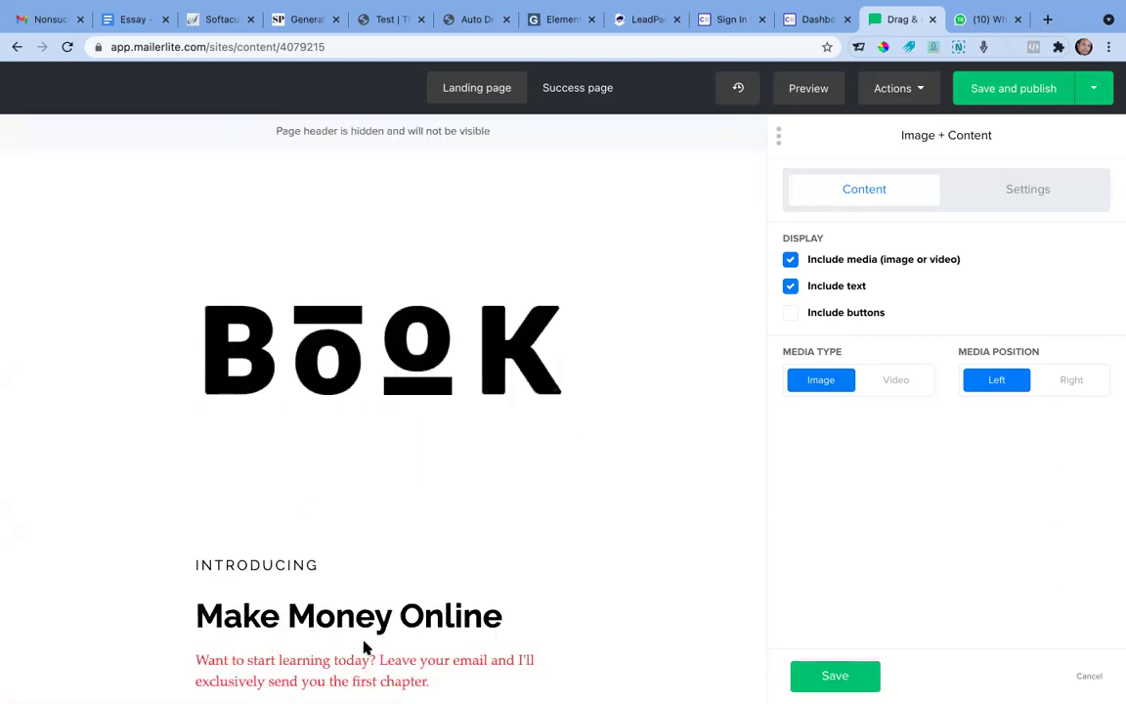
{"action": "scroll", "coordinate": [364, 647], "scroll_direction": "down", "scroll_amount": 10}
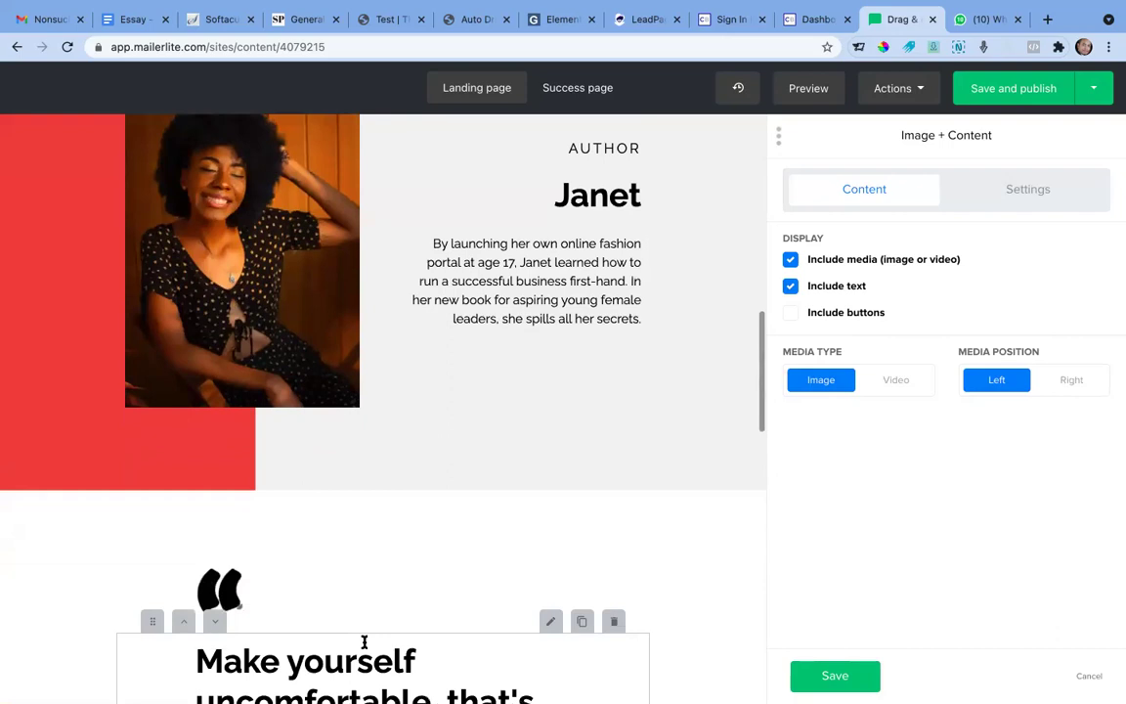
{"action": "scroll", "coordinate": [347, 632], "scroll_direction": "up", "scroll_amount": 6}
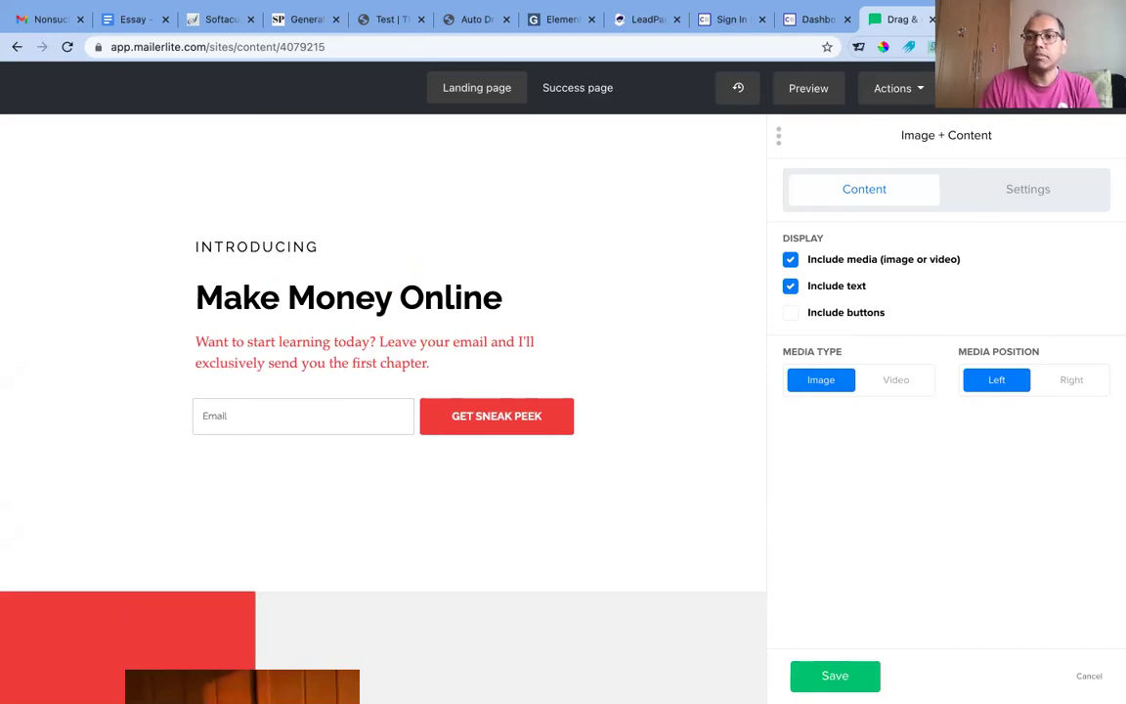
In the page settings, set the landing page URL ending to "coaching" and the page title to "HomePage", and save.
{"action": "key", "text": "super+r"}
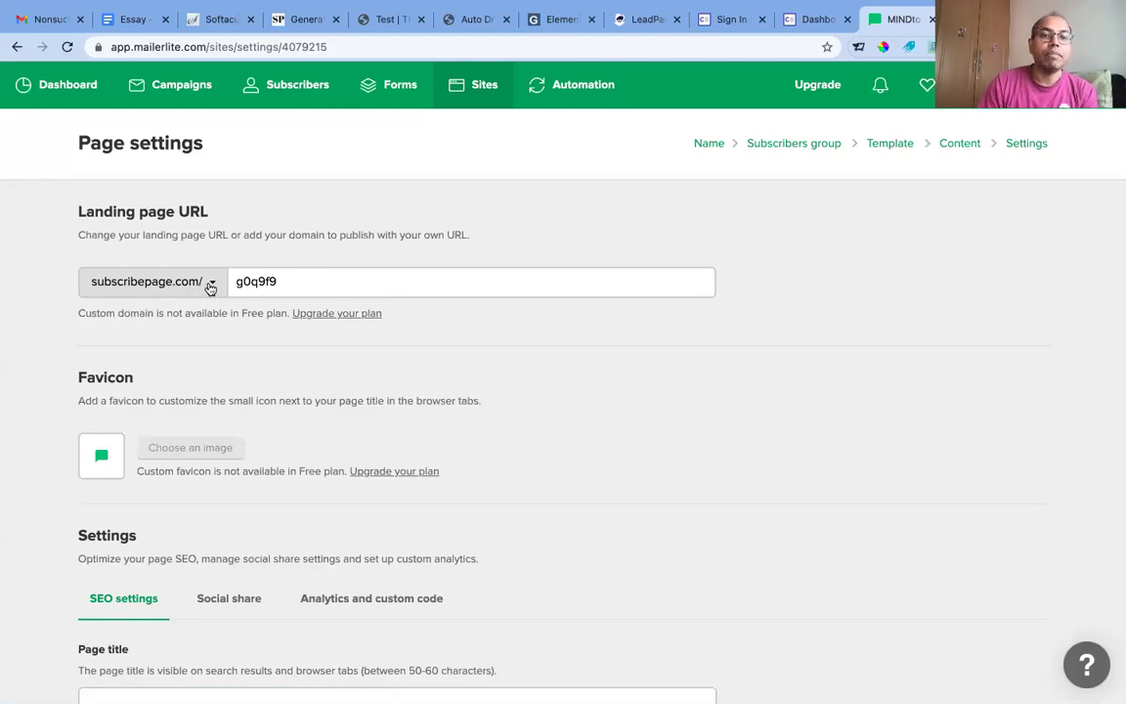
{"action": "left_click", "coordinate": [306, 283]}
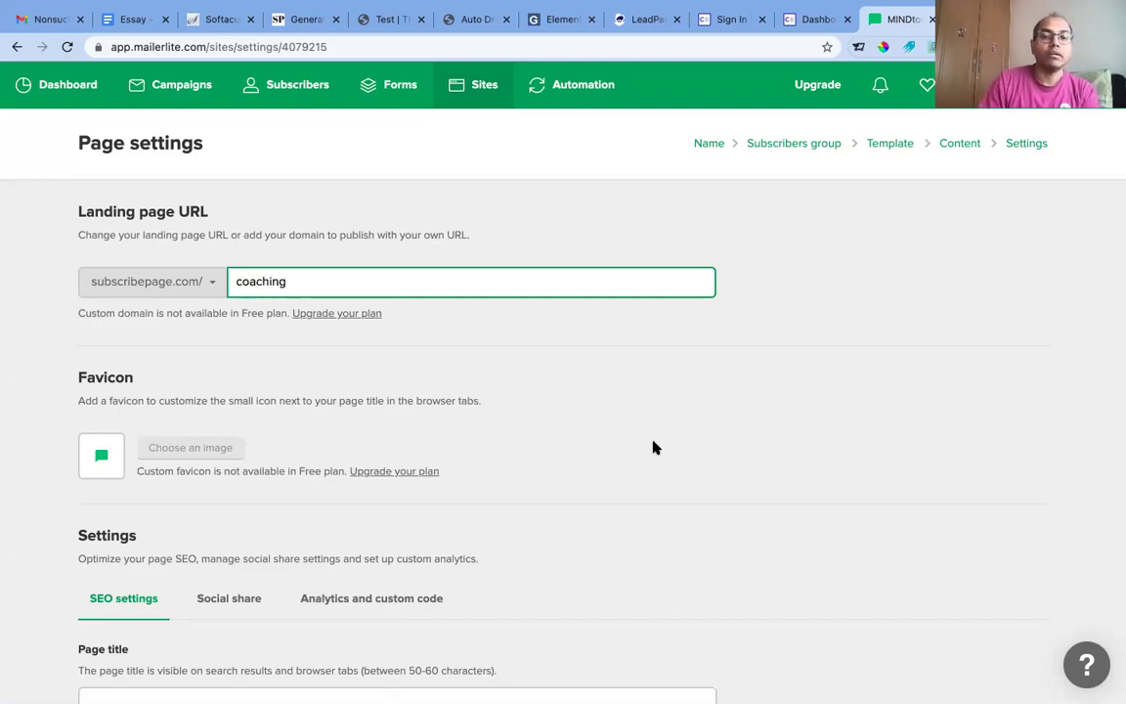
{"action": "scroll", "coordinate": [668, 455], "scroll_direction": "down", "scroll_amount": 3}
{"action": "scroll", "coordinate": [23, 558], "scroll_direction": "up", "scroll_amount": 1}
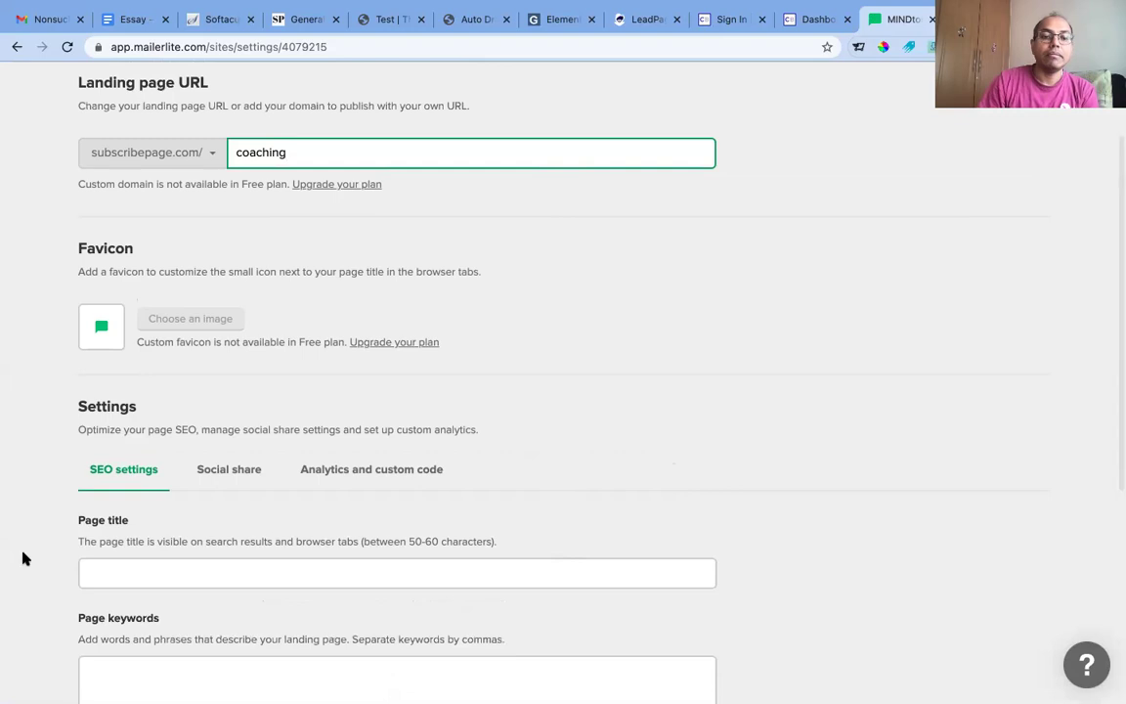
{"action": "left_click", "coordinate": [259, 575]}
{"action": "scroll", "coordinate": [256, 578], "scroll_direction": "down", "scroll_amount": 1}
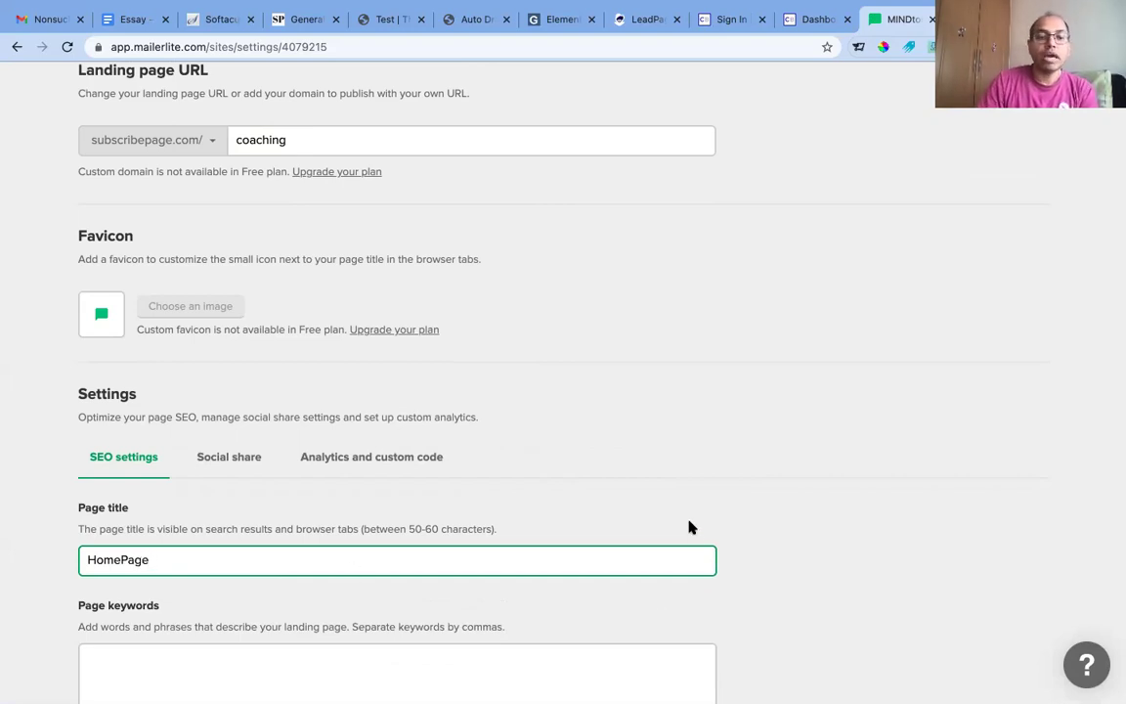
{"action": "scroll", "coordinate": [689, 524], "scroll_direction": "down", "scroll_amount": 5}
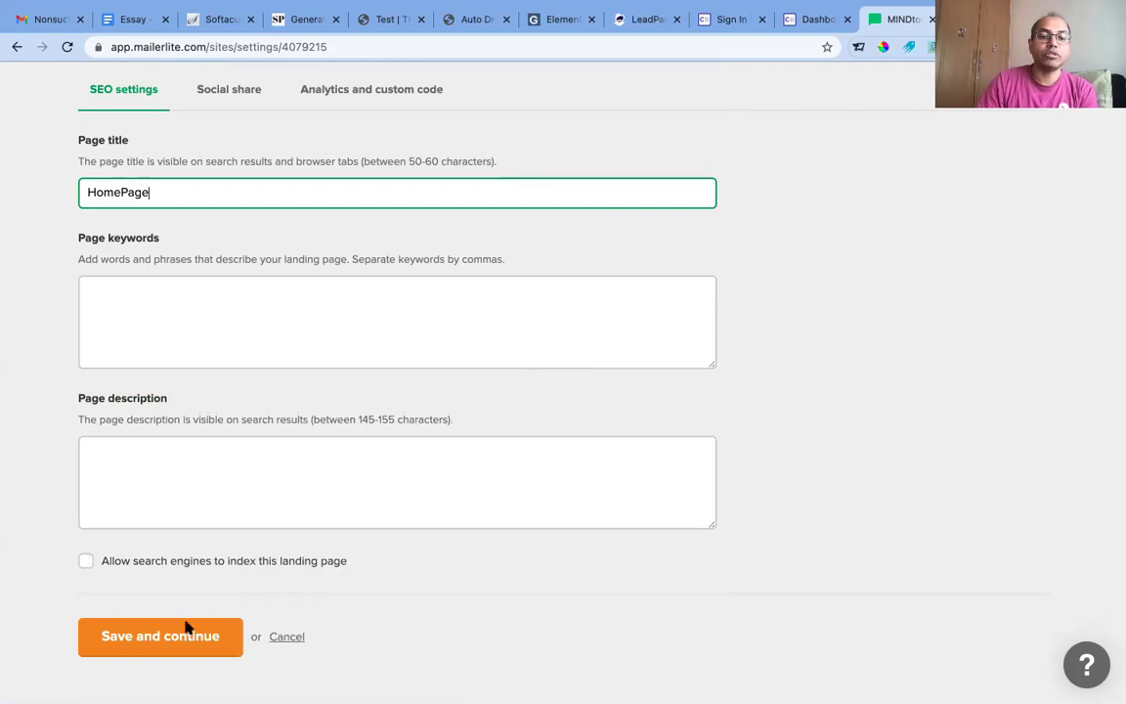
{"action": "left_click", "coordinate": [156, 636]}
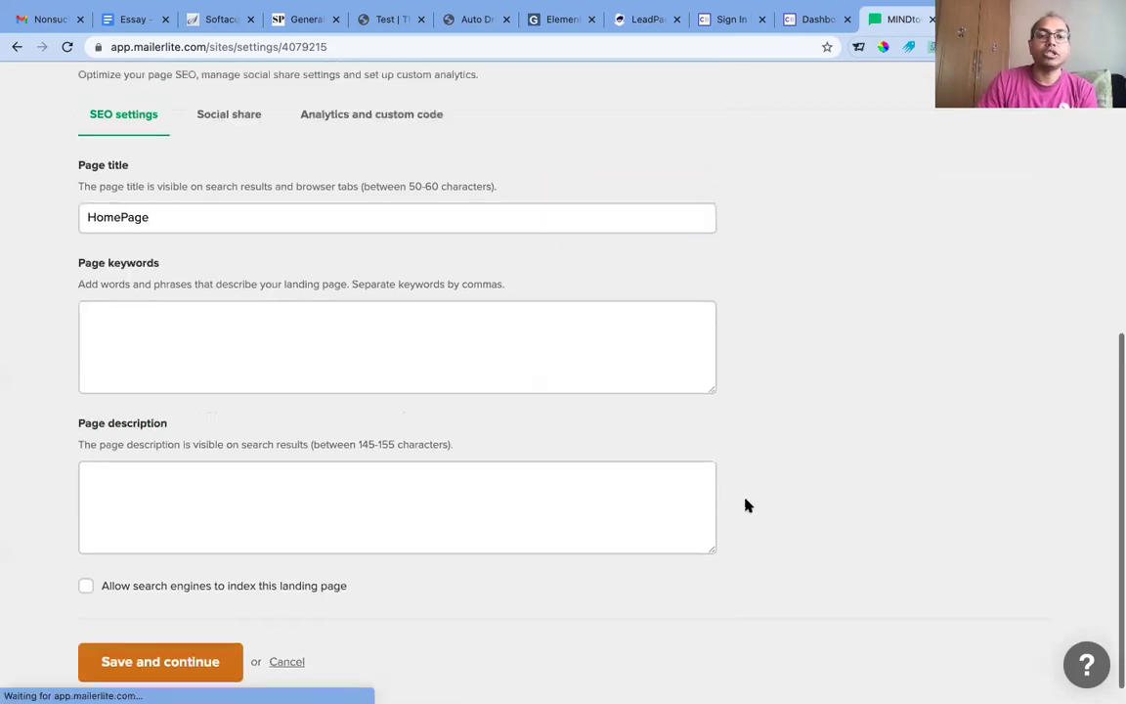